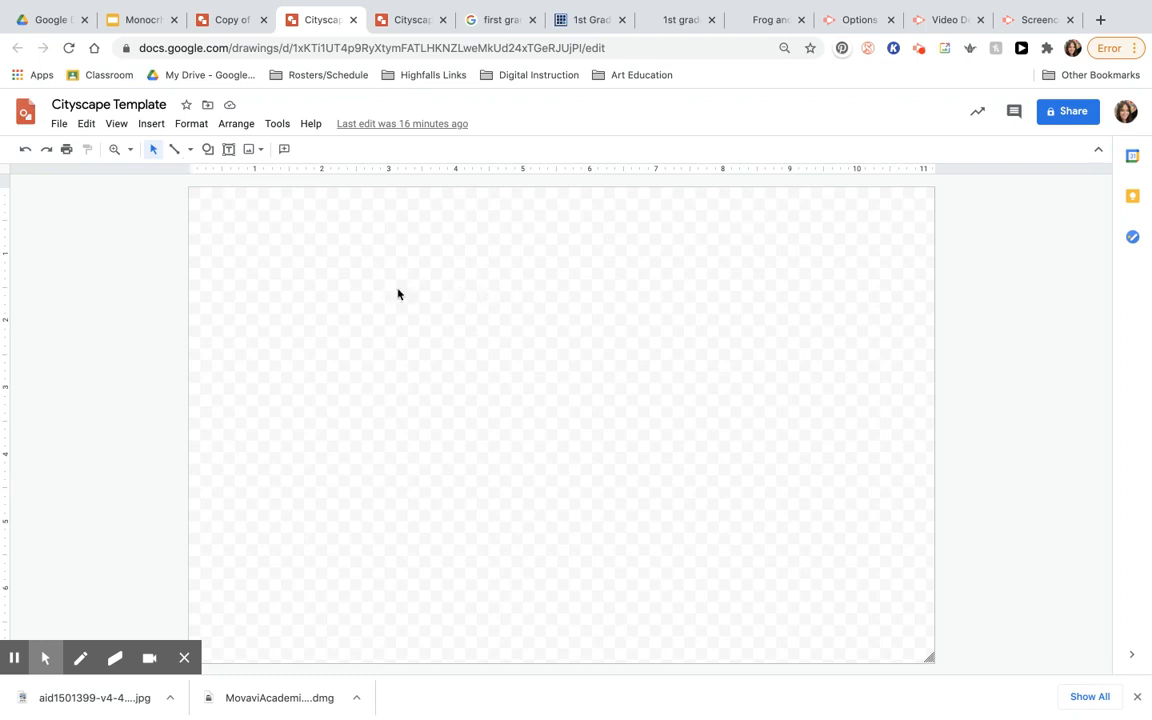
Step: Set the drawing's background to a solid dark brown
{"action": "right_click", "coordinate": [421, 319]}
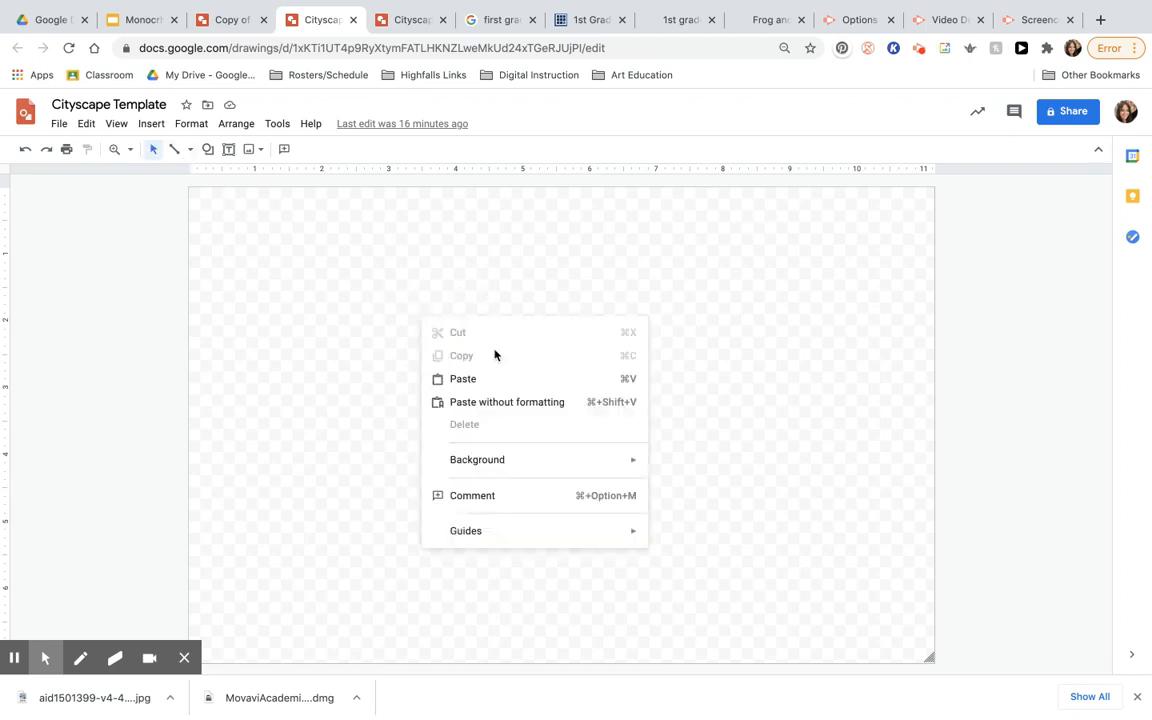
{"action": "mouse_move", "coordinate": [476, 462]}
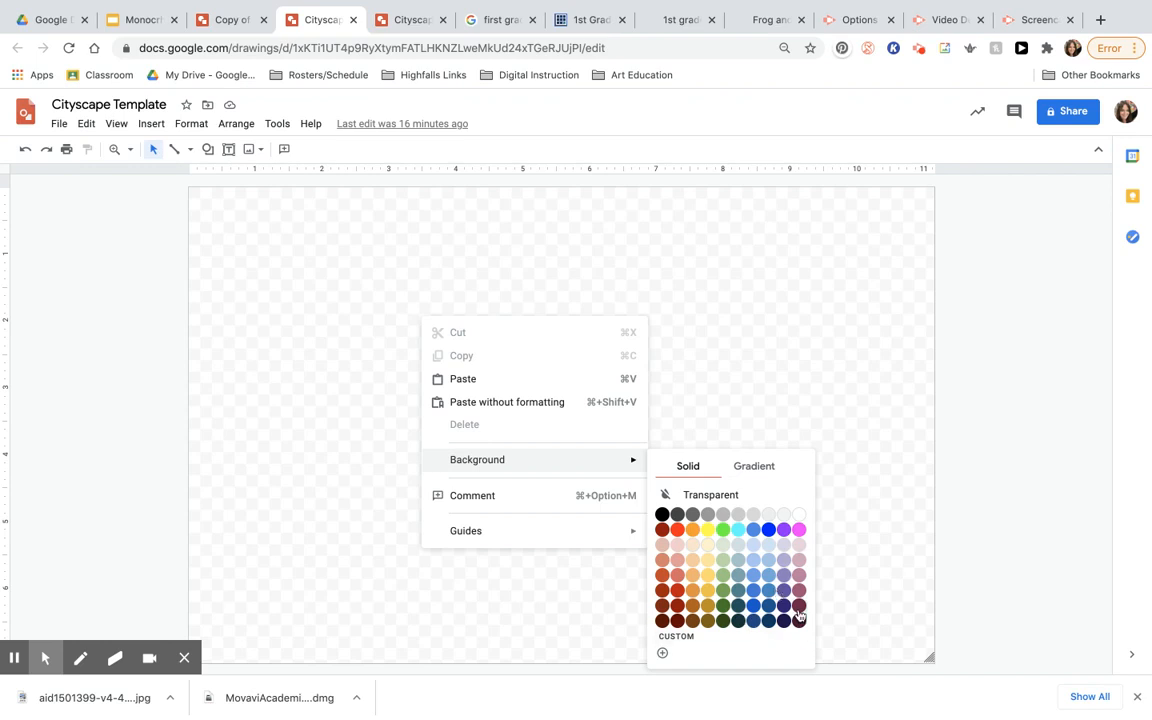
{"action": "left_click", "coordinate": [694, 622]}
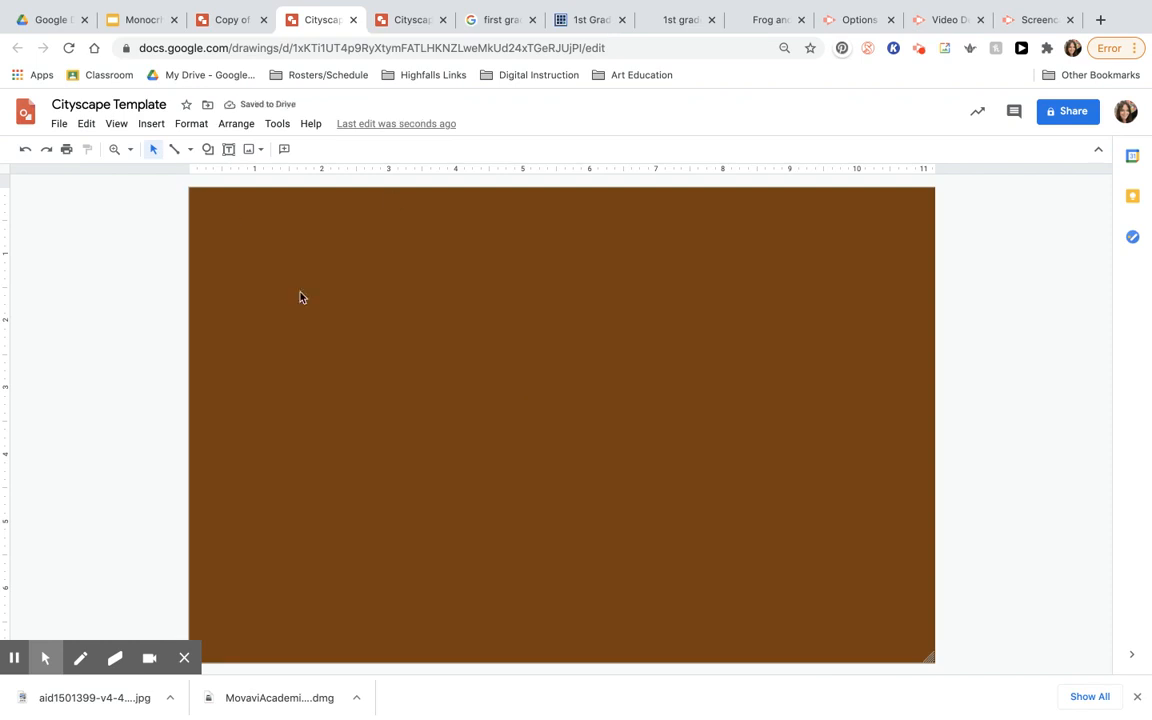
Step: Draw a plain rectangle about 2.3 inches wide and 5 inches tall along the canvas's left edge, ending above the bottom
{"action": "left_click", "coordinate": [209, 155]}
{"action": "mouse_move", "coordinate": [225, 176]}
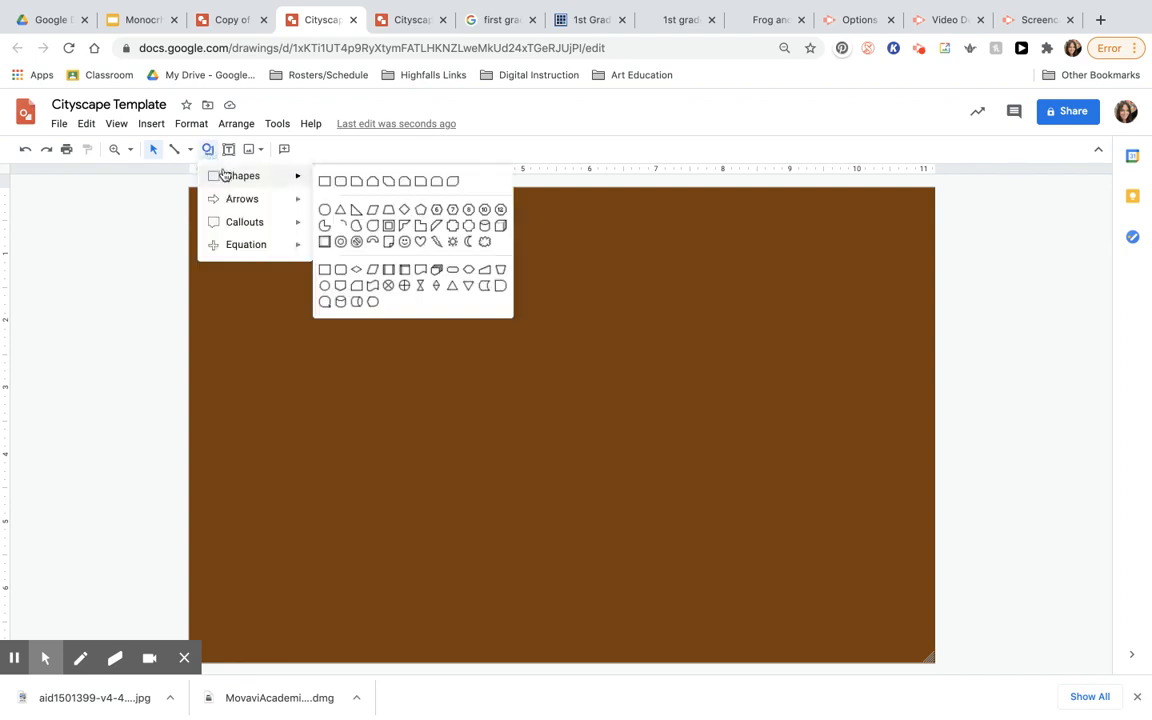
{"action": "left_click", "coordinate": [325, 182]}
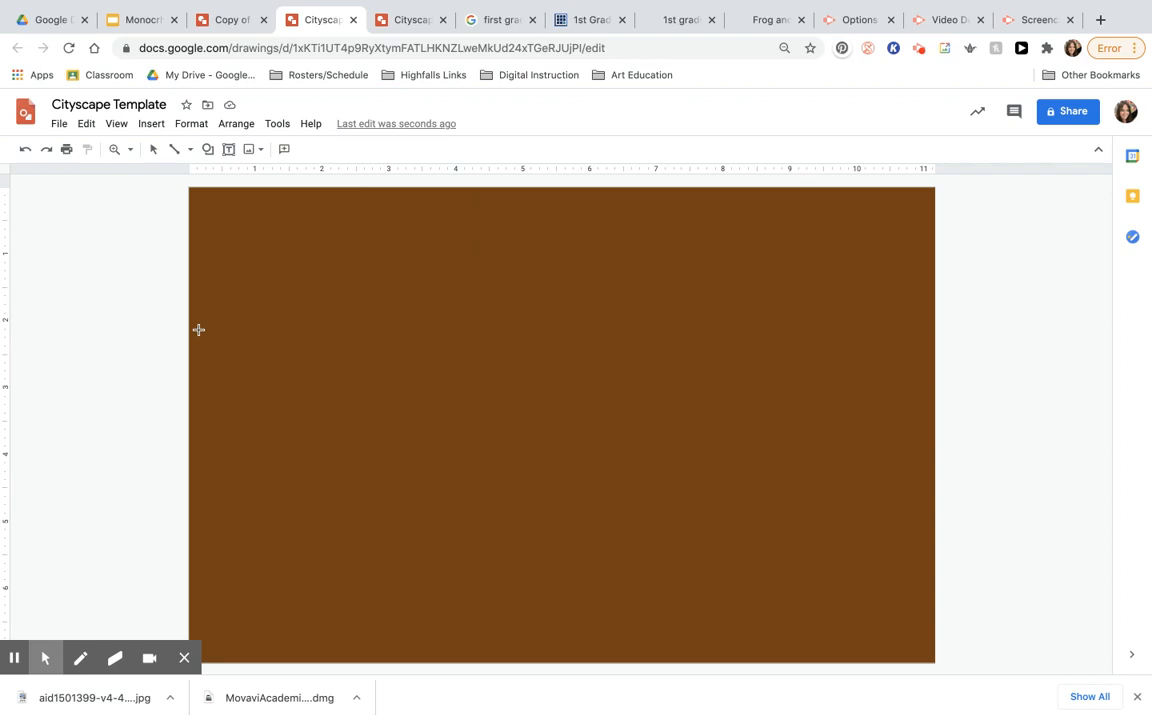
{"action": "left_click_drag", "start_coordinate": [190, 288], "coordinate": [340, 621]}
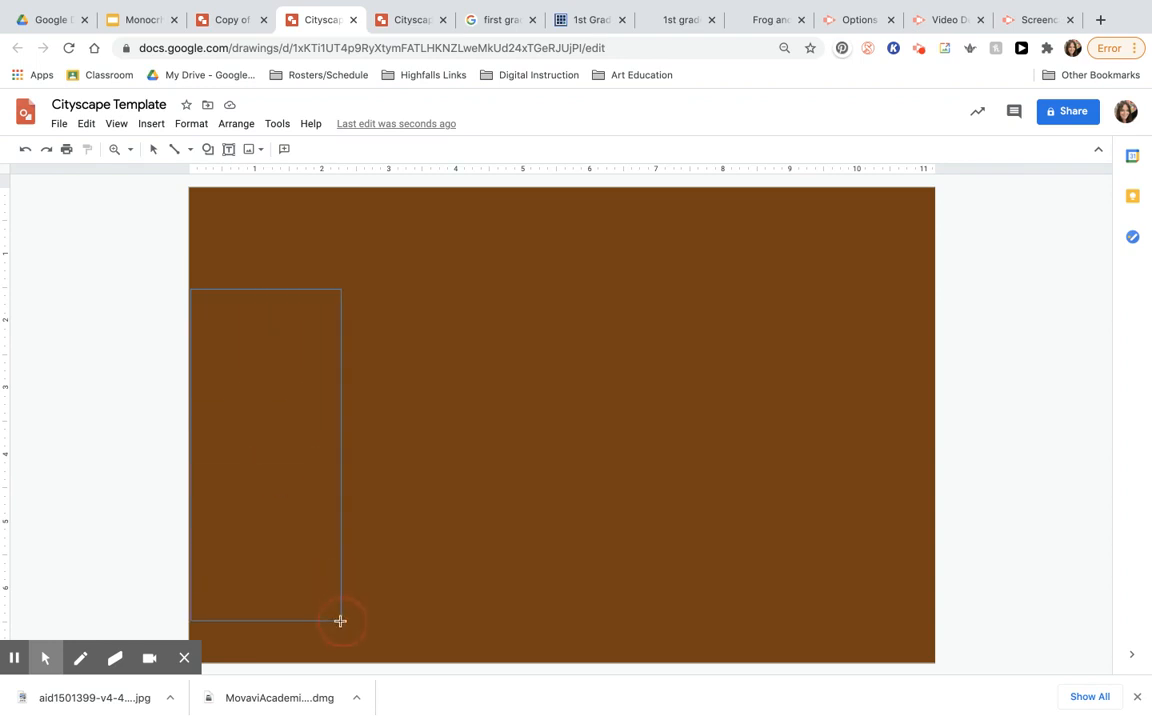
{"action": "left_click_drag", "start_coordinate": [340, 621], "coordinate": [341, 621]}
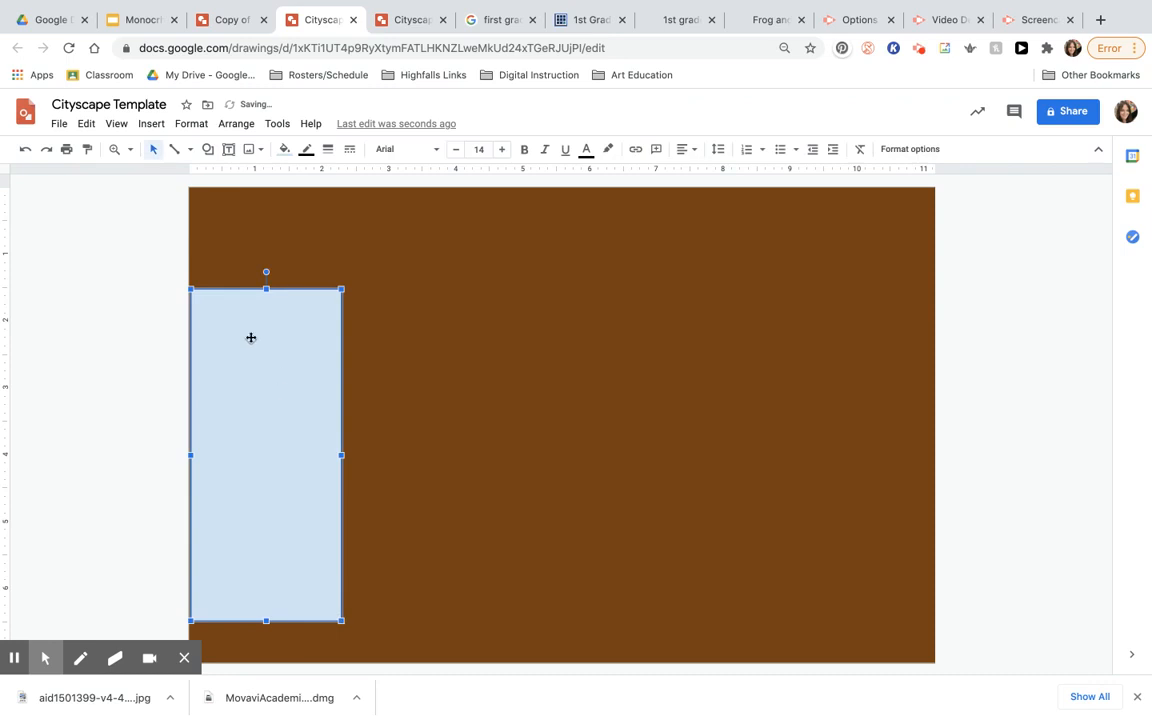
Step: Give the rectangle a transparent border and a solid medium orange fill, and extend its left side flush to the canvas edge
{"action": "left_click", "coordinate": [308, 151]}
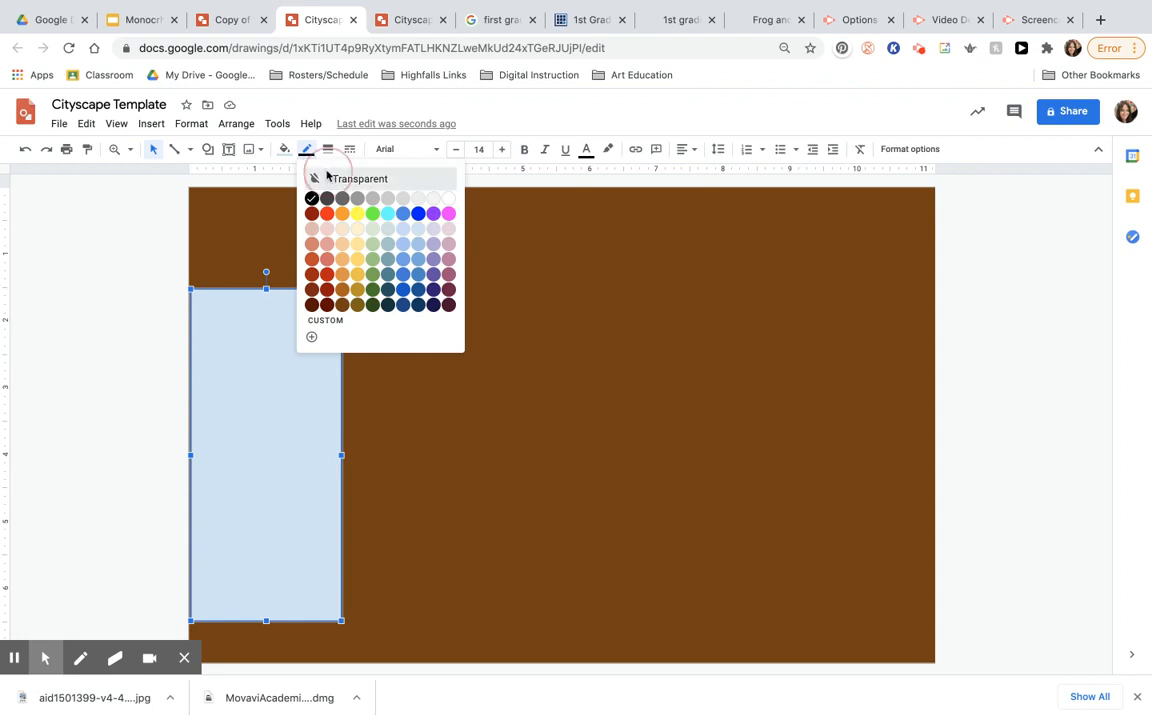
{"action": "left_click", "coordinate": [330, 177]}
{"action": "left_click", "coordinate": [288, 153]}
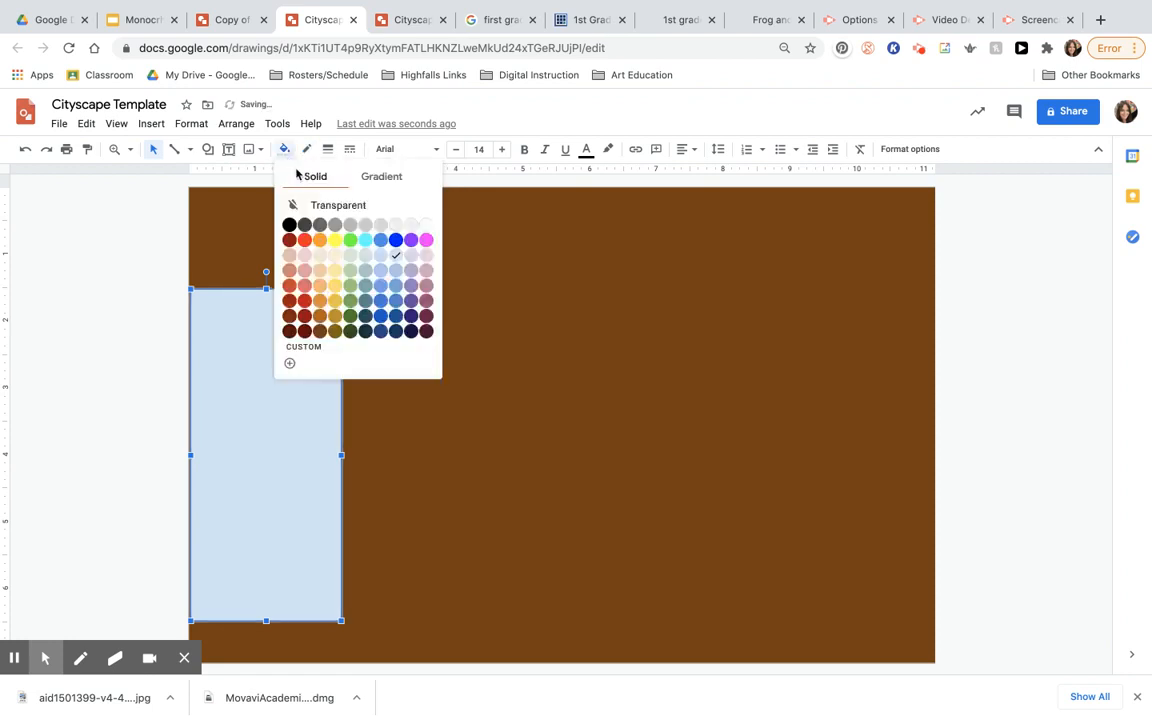
{"action": "left_click", "coordinate": [320, 301]}
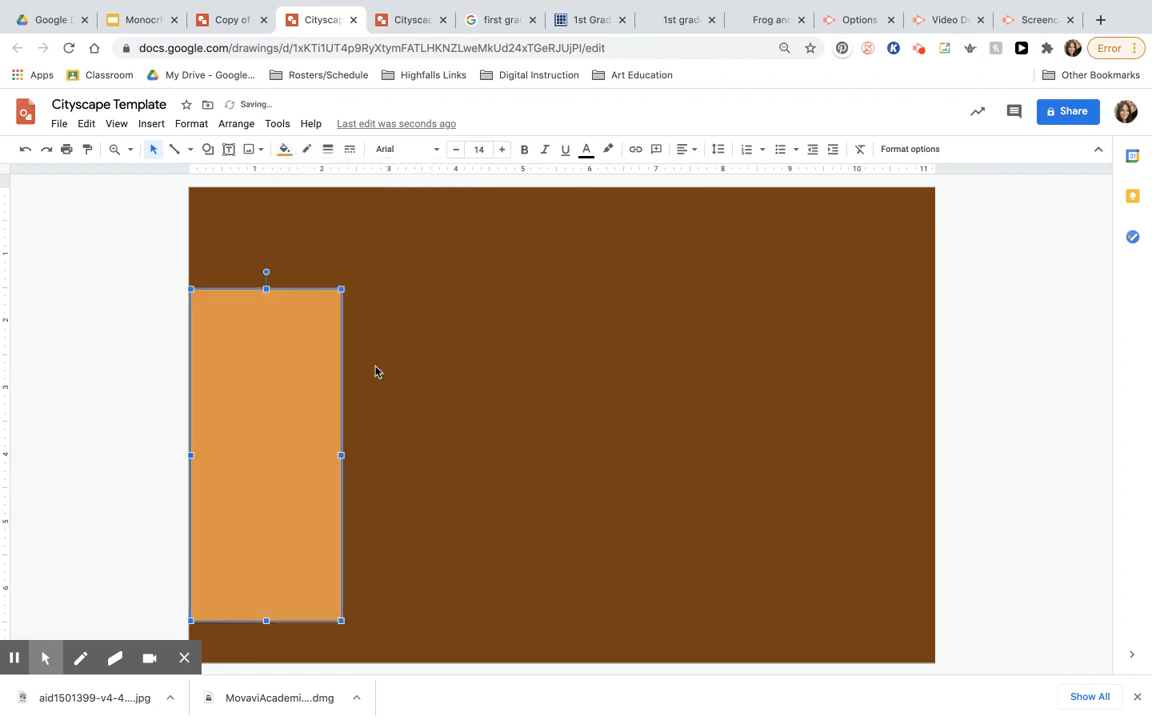
{"action": "left_click", "coordinate": [190, 455]}
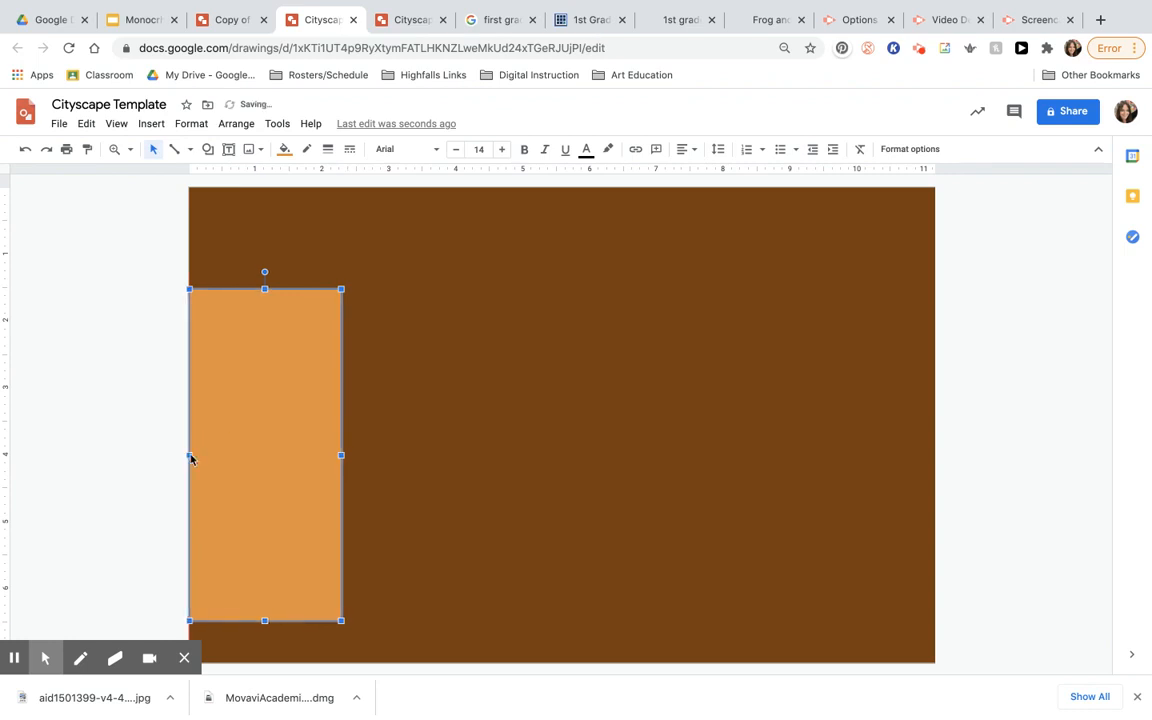
{"action": "left_click", "coordinate": [445, 409]}
{"action": "left_click", "coordinate": [285, 424]}
{"action": "right_click", "coordinate": [276, 375]}
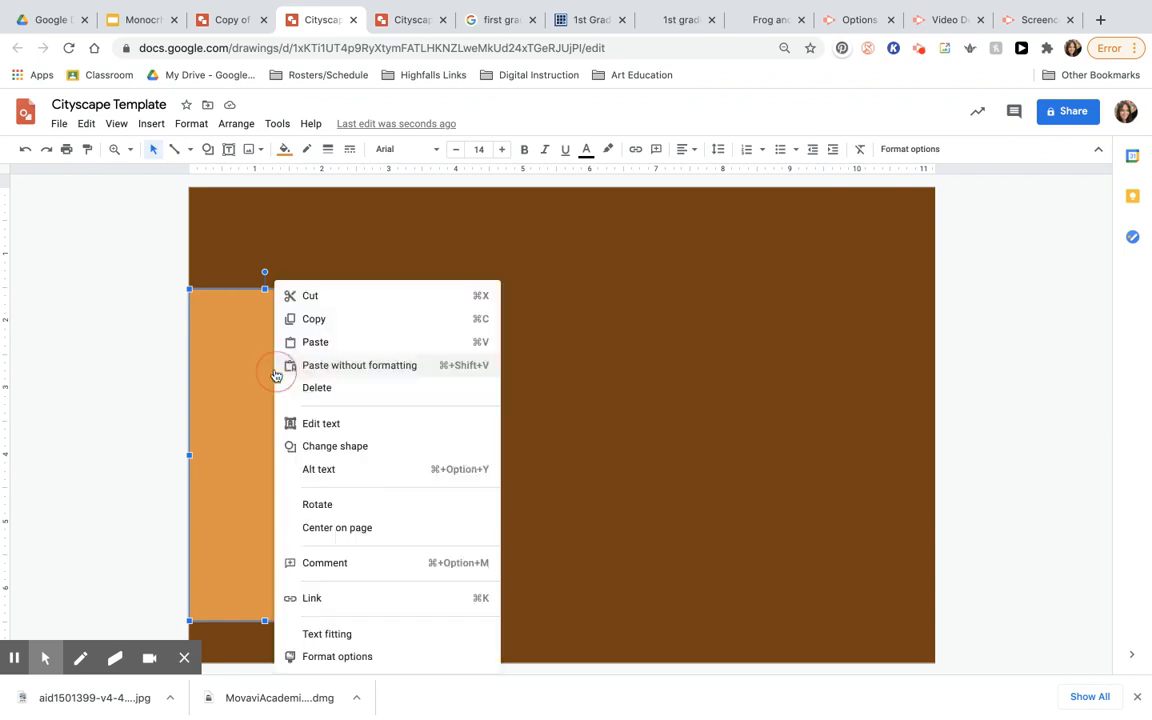
{"action": "left_click", "coordinate": [331, 341]}
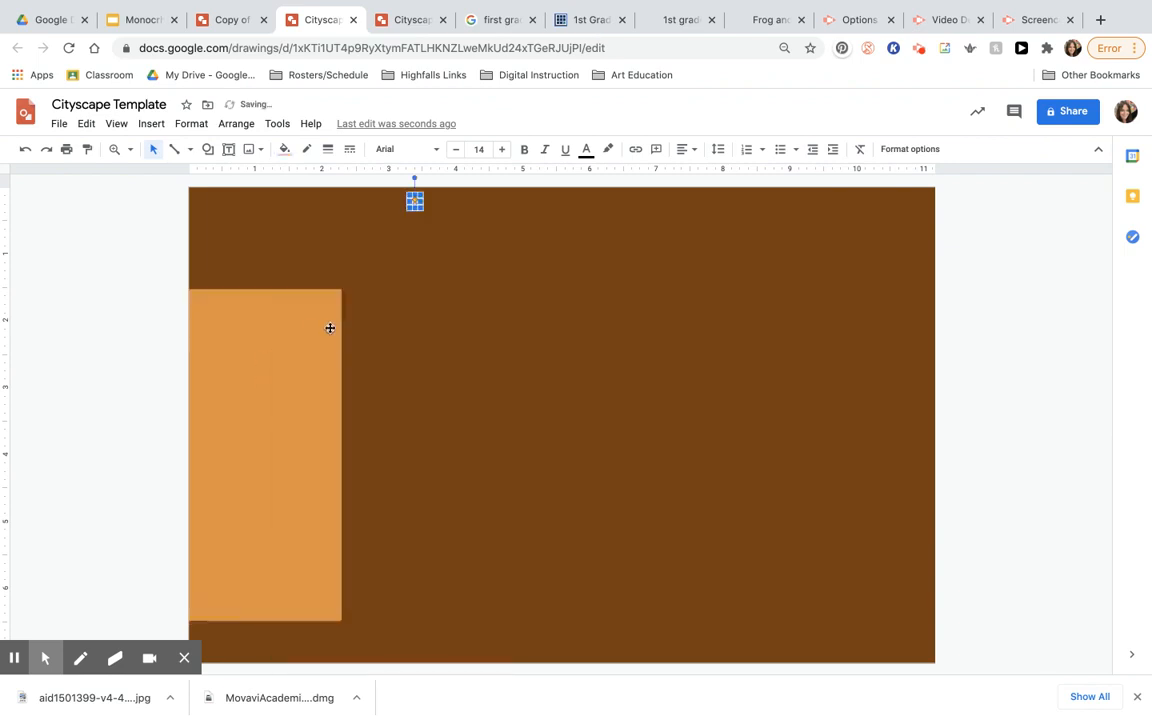
Step: Duplicate the orange rectangle and place the copy flush against its right side with the bases aligned
{"action": "left_click", "coordinate": [319, 329]}
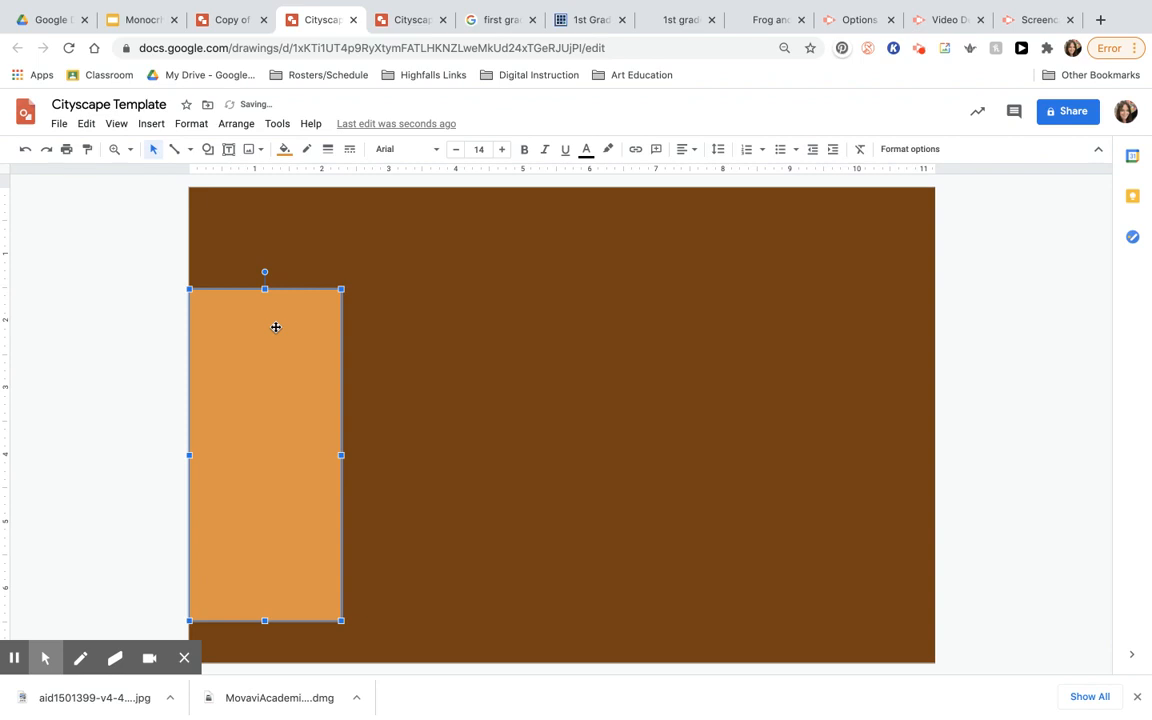
{"action": "right_click", "coordinate": [277, 333]}
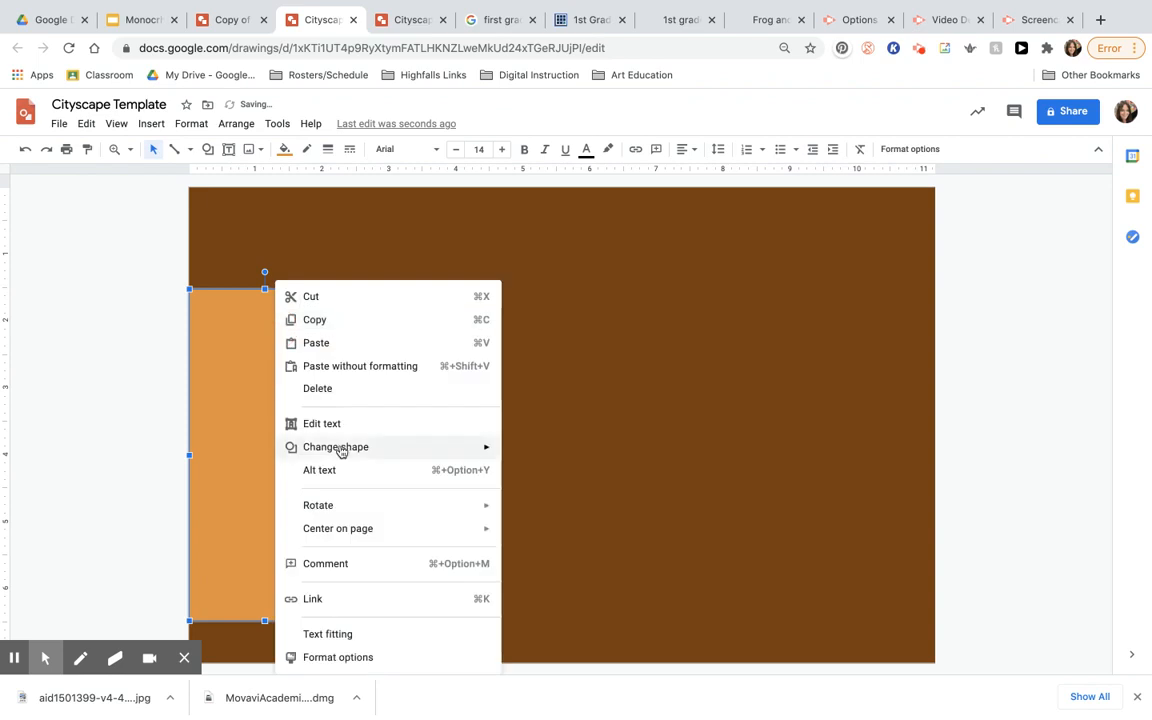
{"action": "left_click", "coordinate": [318, 321]}
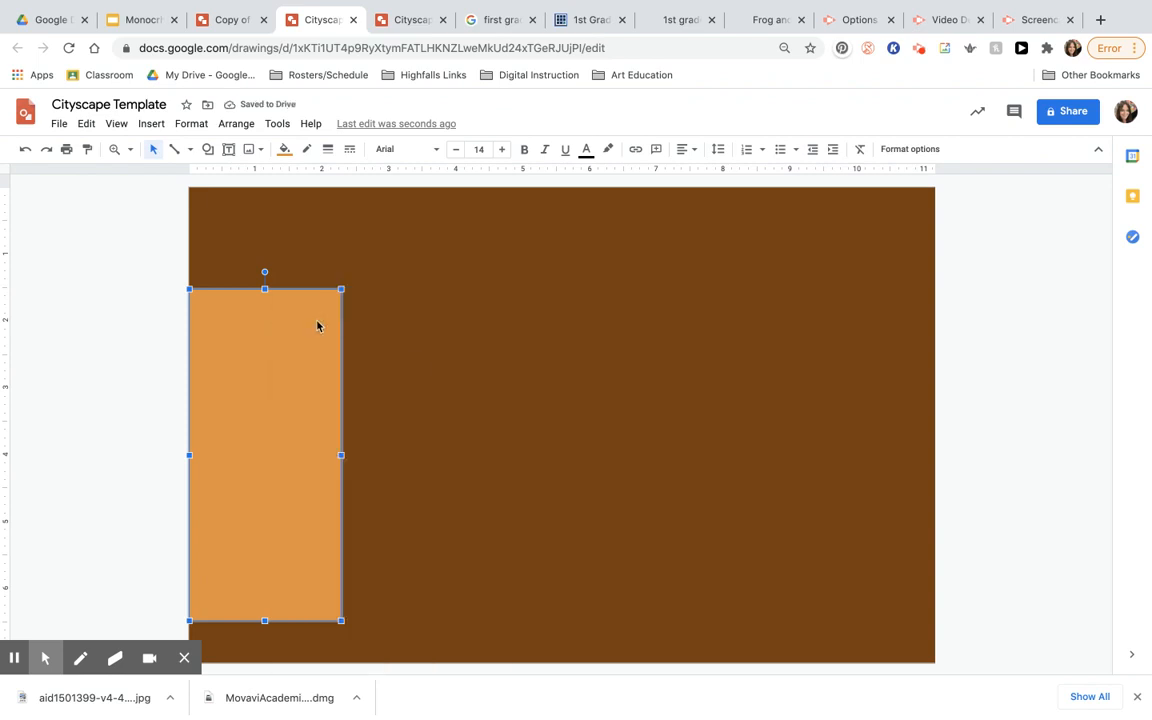
{"action": "left_click", "coordinate": [416, 366]}
{"action": "right_click", "coordinate": [416, 366]}
{"action": "left_click", "coordinate": [463, 422]}
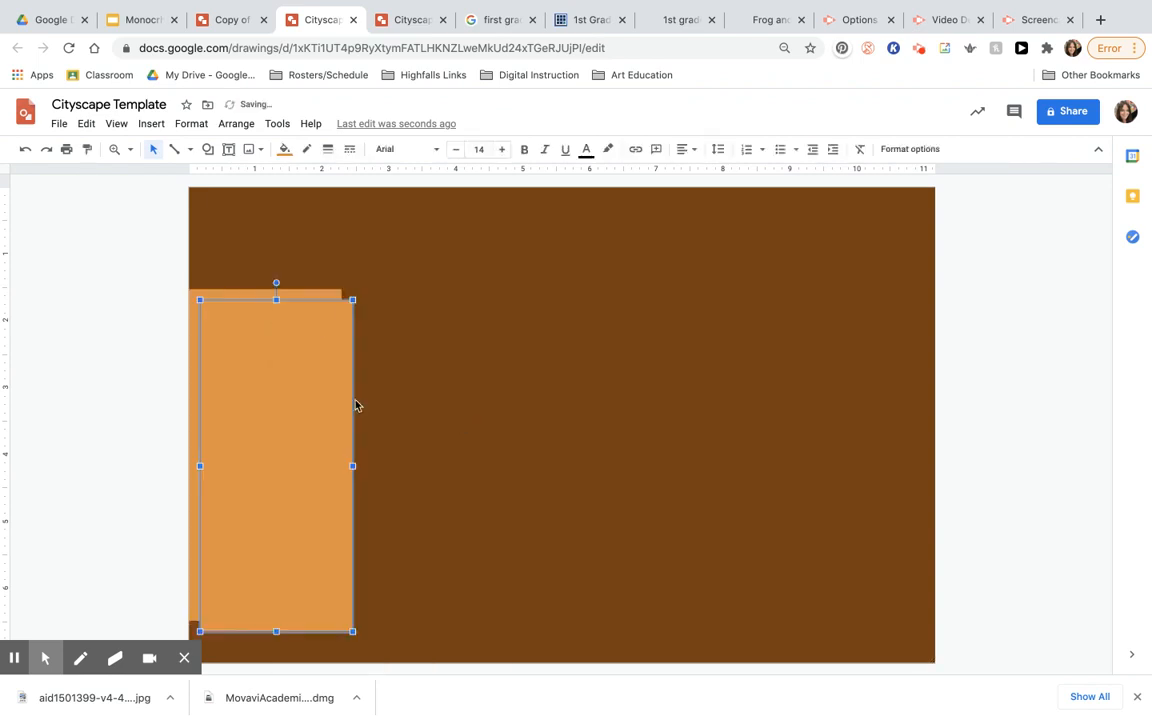
{"action": "left_click_drag", "start_coordinate": [319, 373], "coordinate": [429, 365]}
Step: Resize the second building to about 5.6 inches tall and 2.1 inches wide, and fill it with a darker brownish orange
{"action": "left_click_drag", "start_coordinate": [417, 290], "coordinate": [417, 246]}
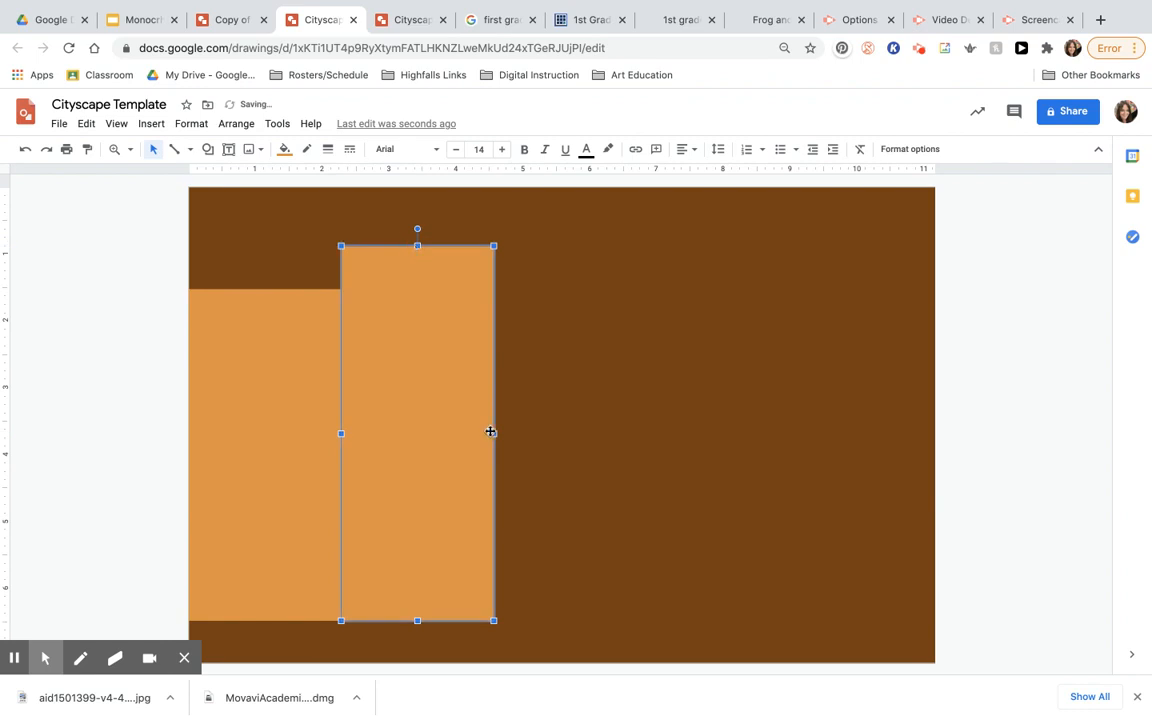
{"action": "left_click_drag", "start_coordinate": [492, 432], "coordinate": [483, 438]}
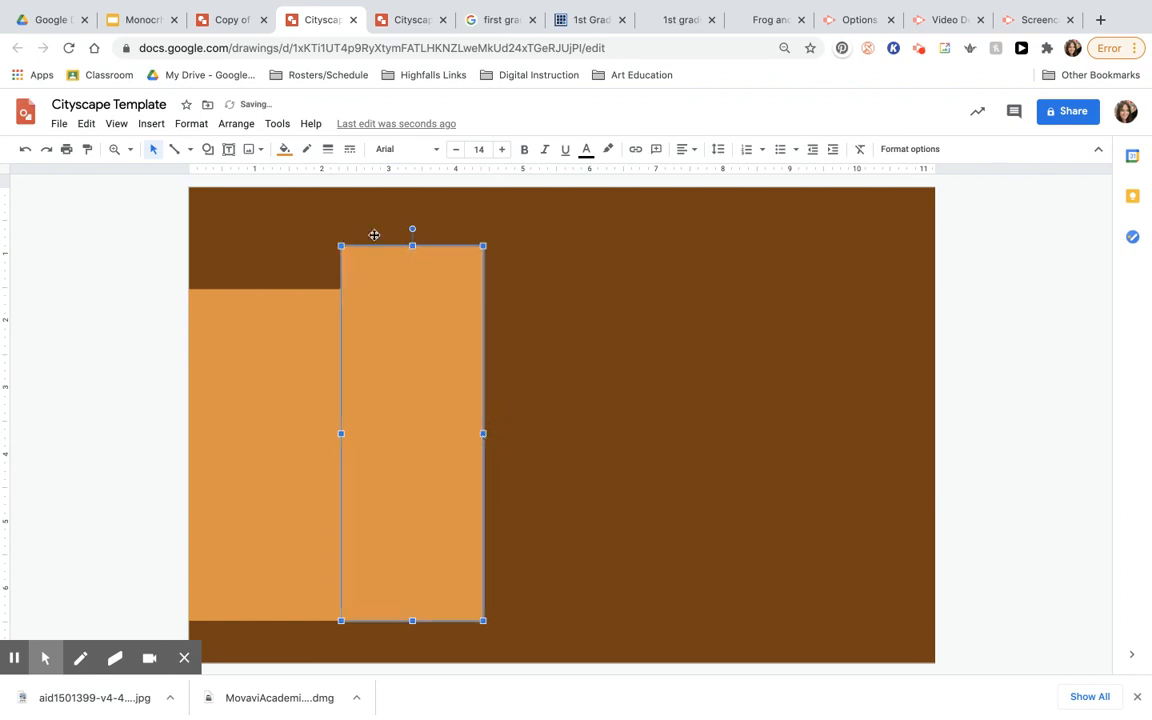
{"action": "left_click", "coordinate": [284, 149]}
{"action": "left_click", "coordinate": [320, 318]}
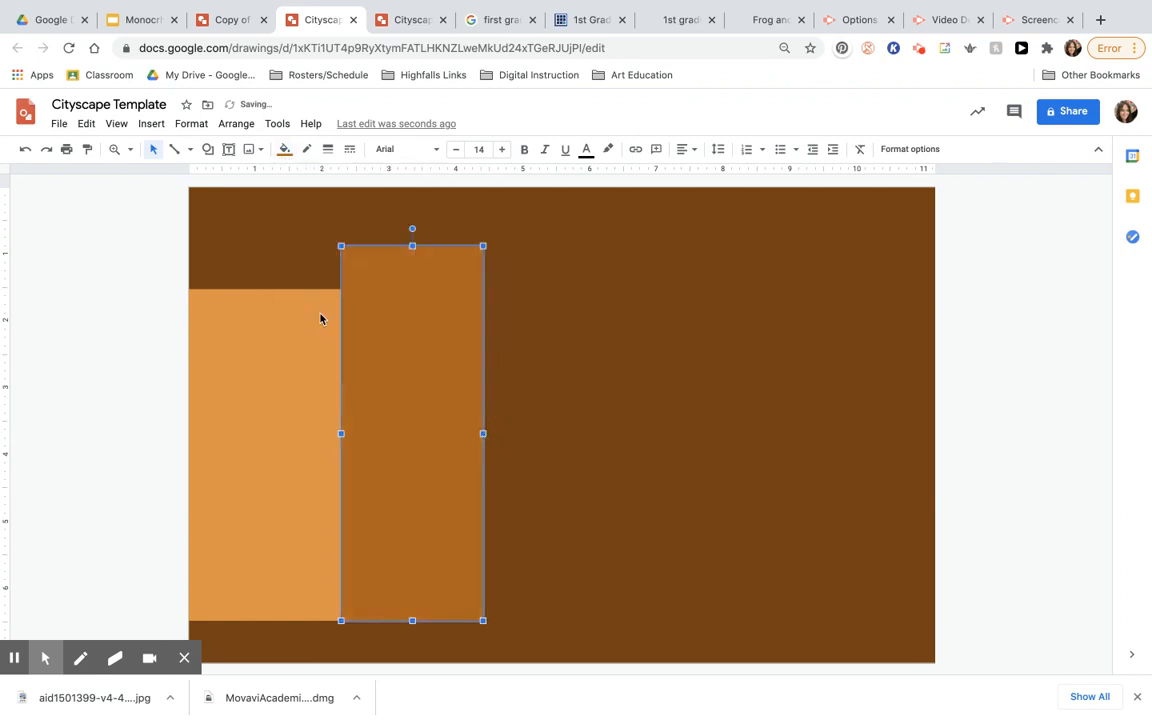
{"action": "left_click", "coordinate": [589, 422]}
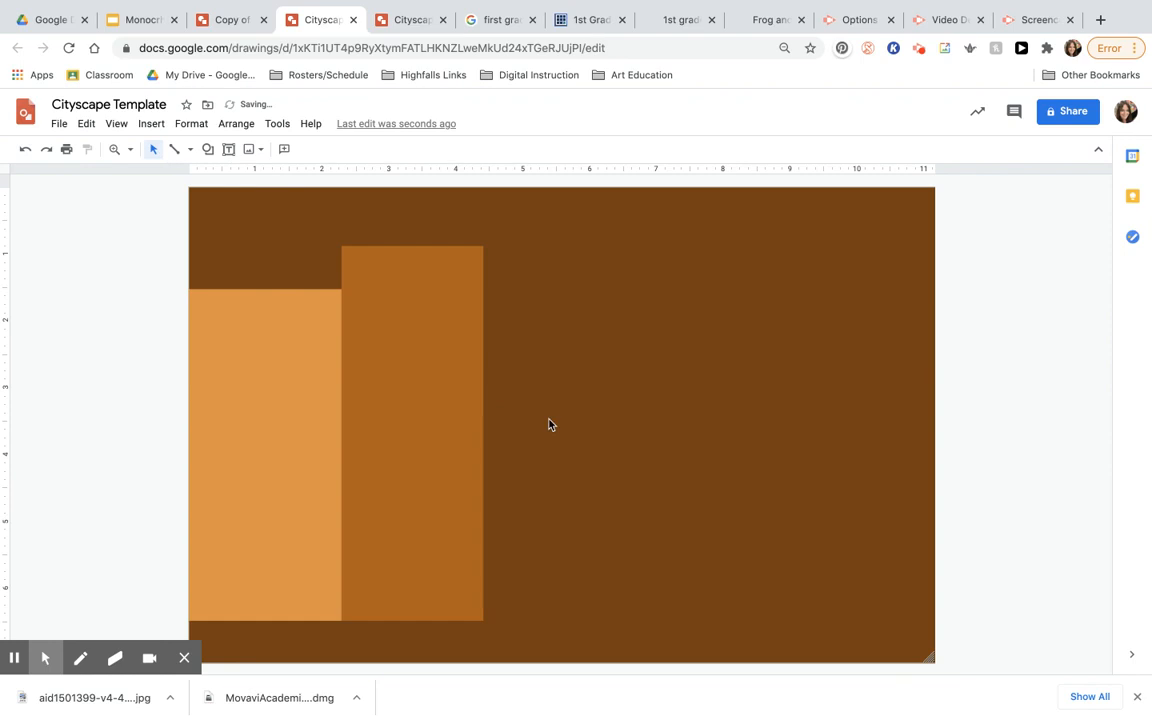
Step: Paste another orange rectangle flush against the second building's right side and shorten it from the top to about 4.1 inches tall
{"action": "right_click", "coordinate": [548, 390]}
{"action": "left_click", "coordinate": [598, 450]}
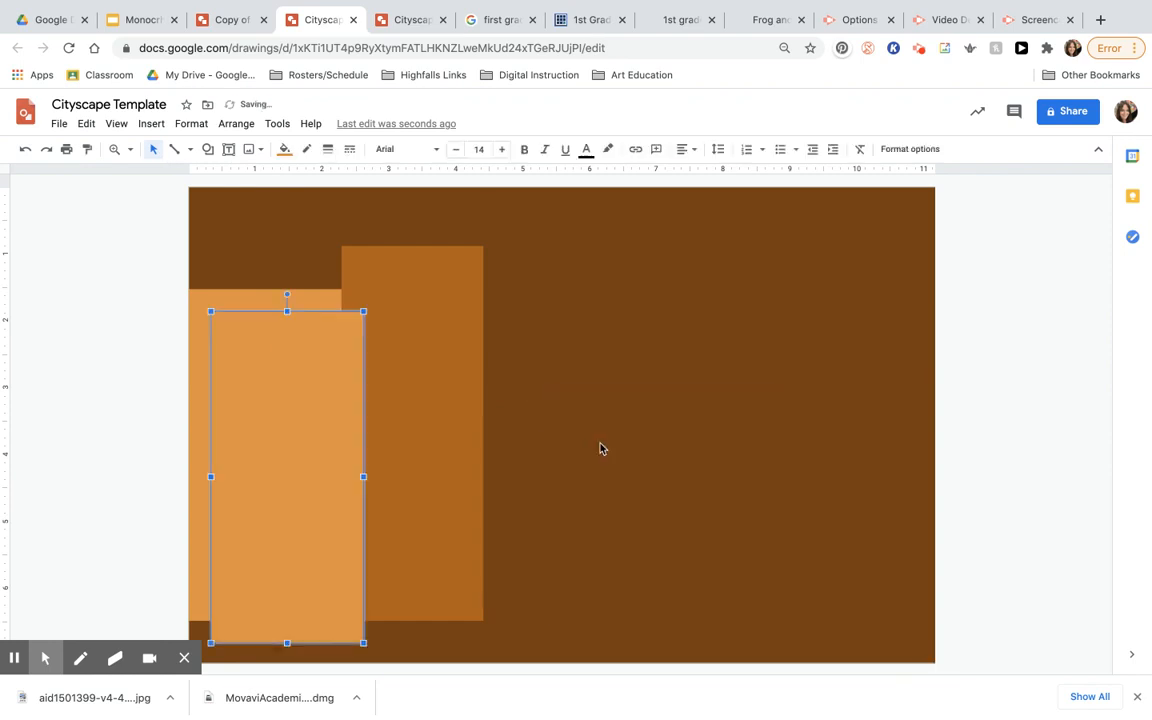
{"action": "left_click_drag", "start_coordinate": [283, 354], "coordinate": [554, 336]}
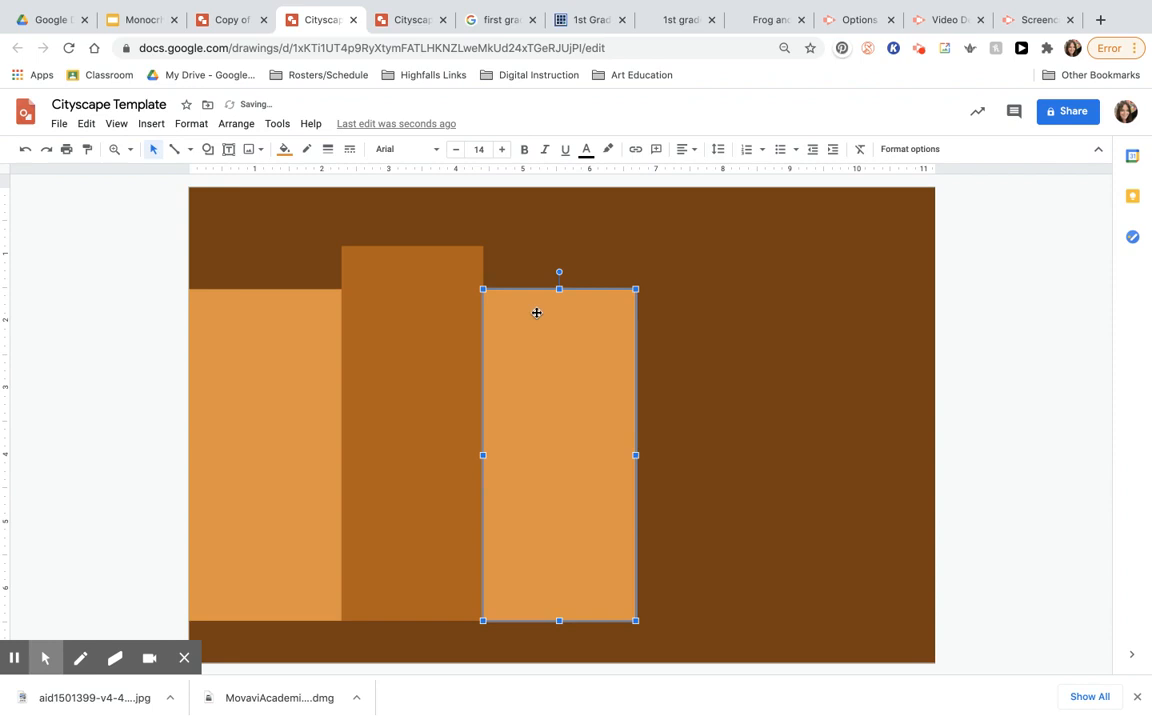
{"action": "left_click_drag", "start_coordinate": [558, 290], "coordinate": [558, 347]}
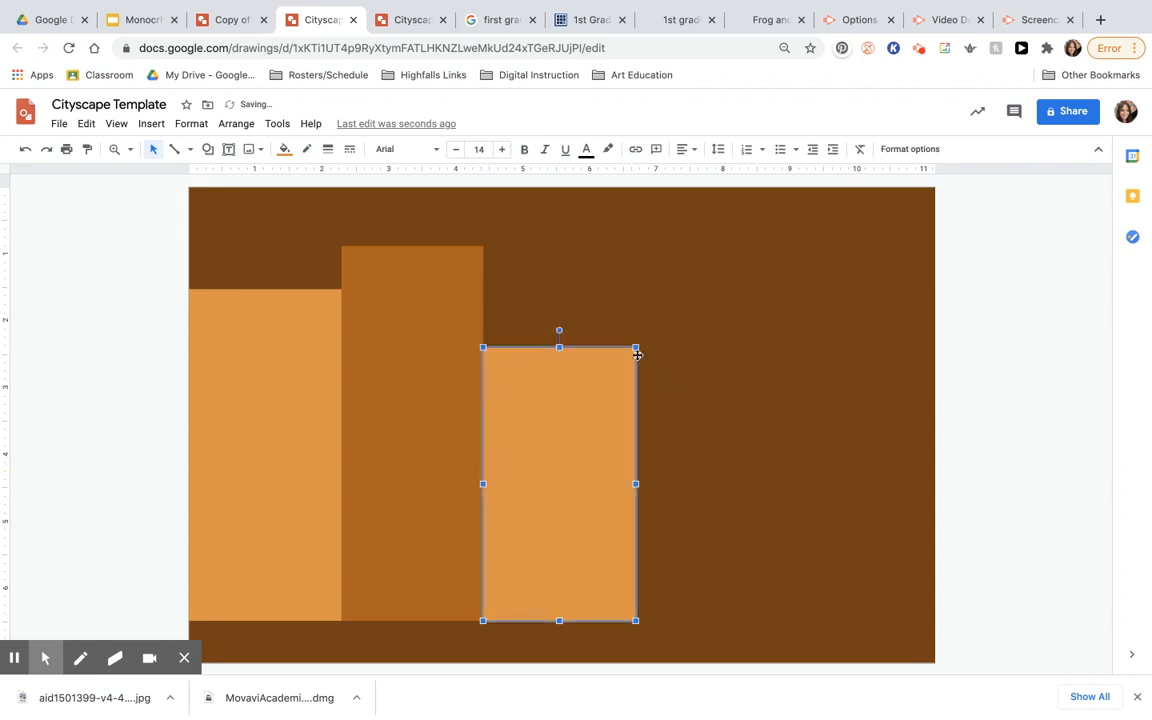
Step: Try a pale peach fill and a dark brownish orange fill on the third building
{"action": "left_click", "coordinate": [284, 149]}
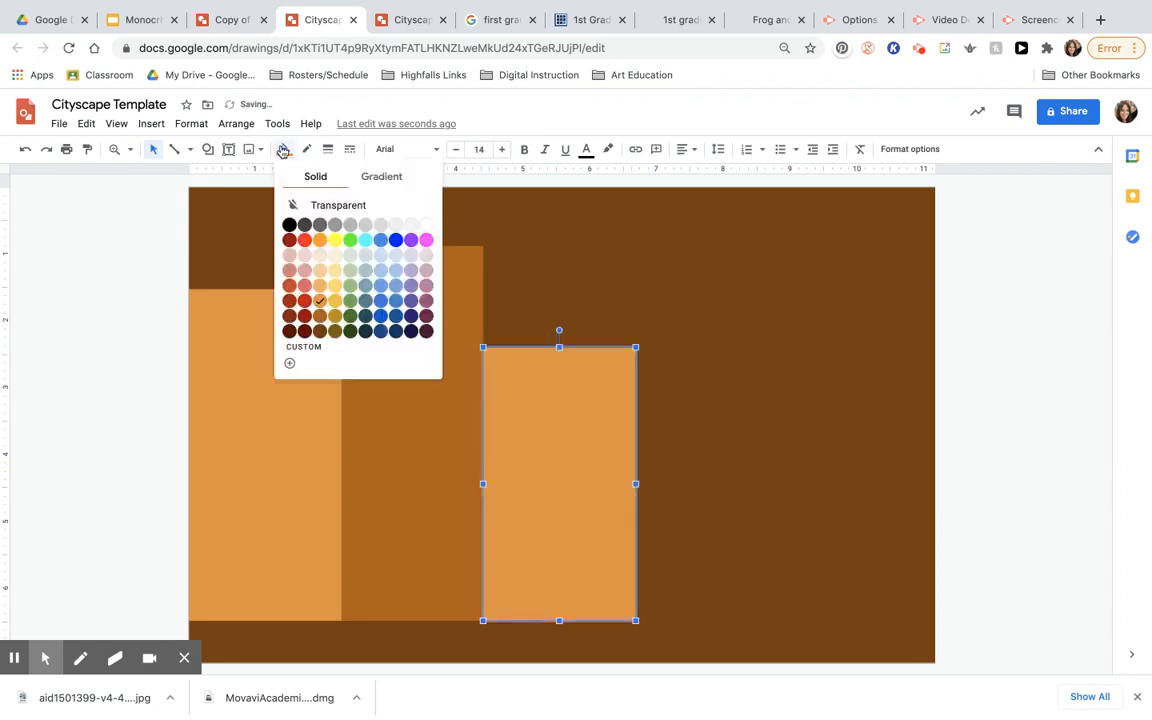
{"action": "left_click", "coordinate": [324, 271]}
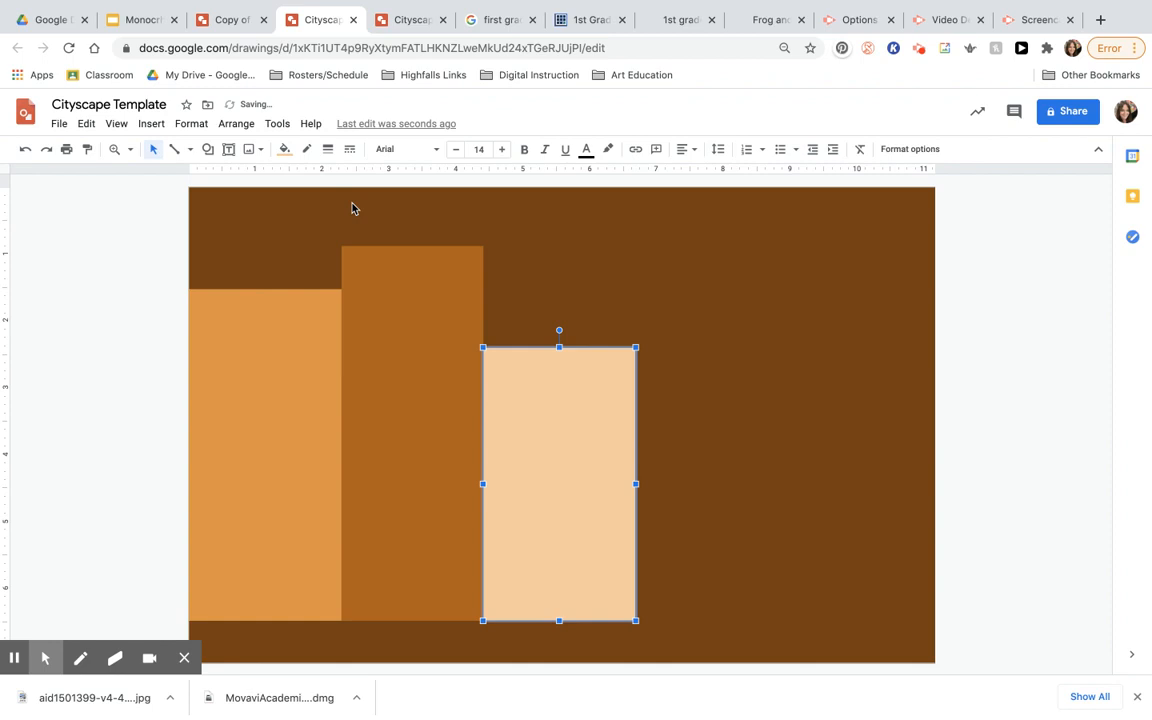
{"action": "left_click", "coordinate": [284, 149]}
{"action": "left_click", "coordinate": [289, 288]}
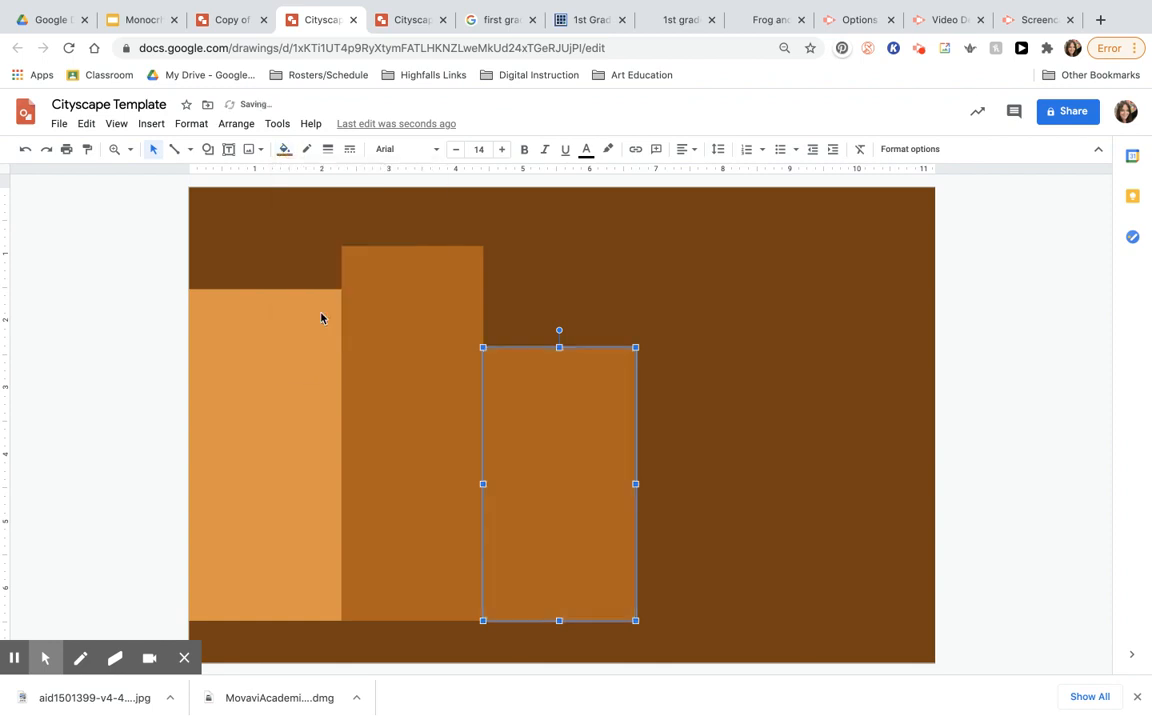
Step: Fill the third building with bright orange
{"action": "left_click", "coordinate": [284, 149]}
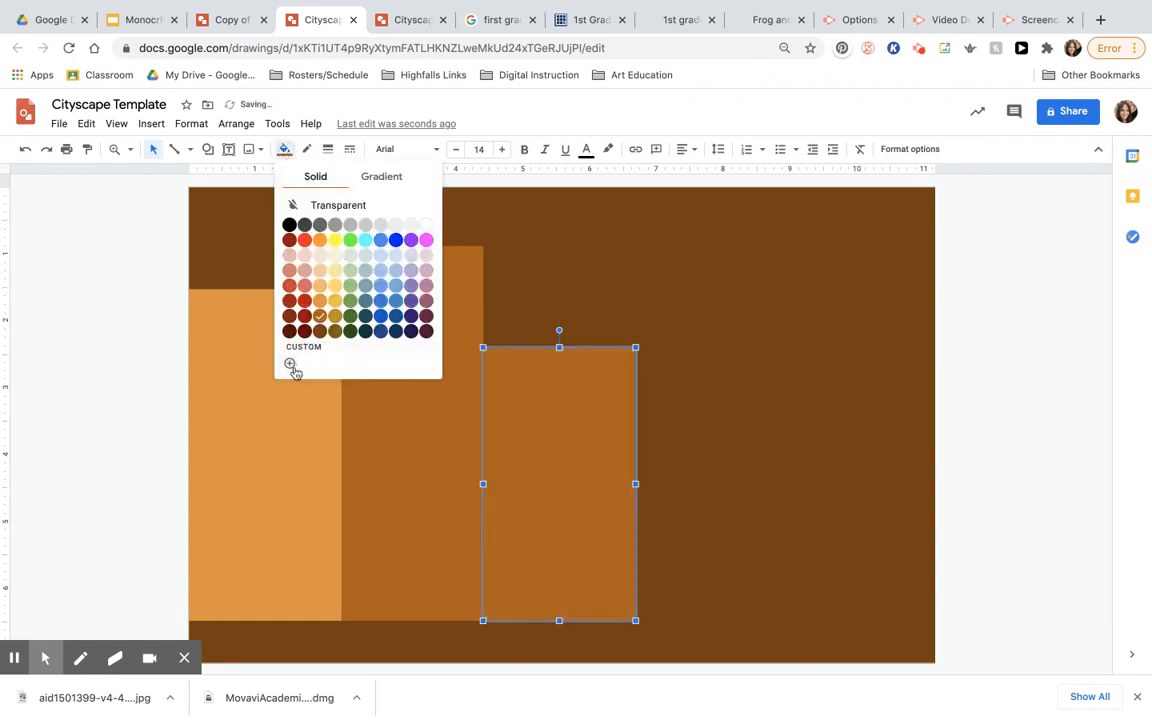
{"action": "left_click", "coordinate": [320, 241]}
{"action": "left_click", "coordinate": [699, 404]}
{"action": "left_click", "coordinate": [636, 419]}
{"action": "left_click", "coordinate": [678, 421]}
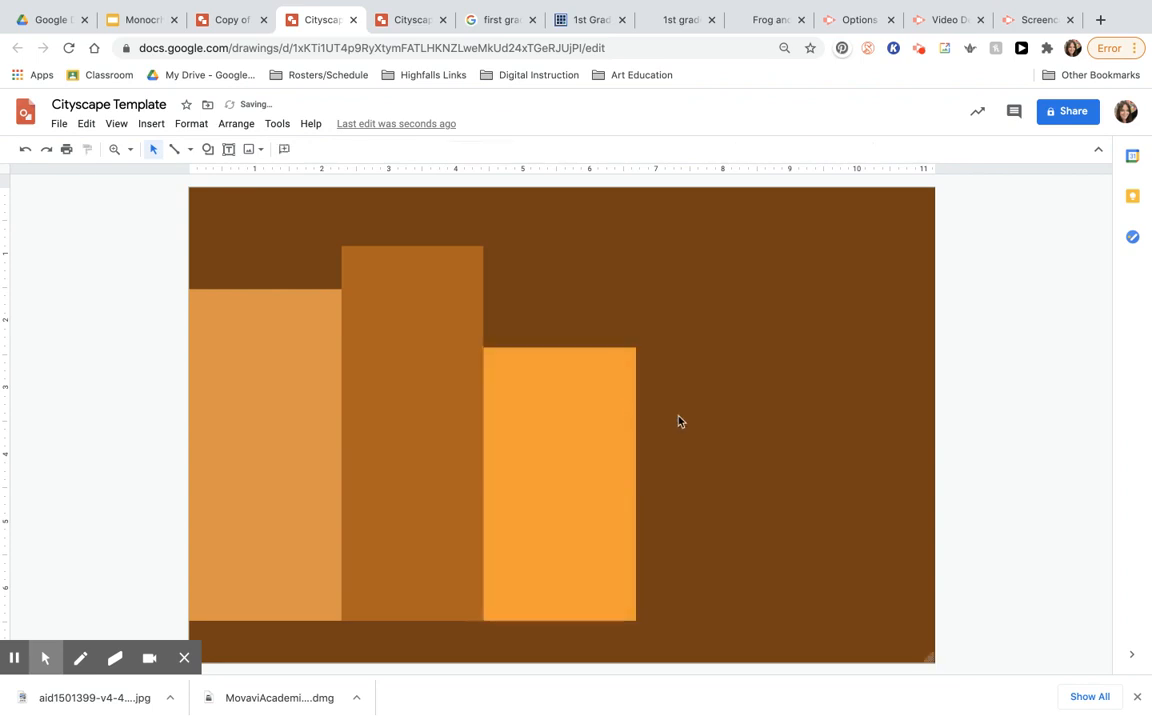
Step: Paste a fourth rectangle flush against the third building's right side and fill it with the custom color #d6924bff
{"action": "key", "text": "ctrl+v"}
{"action": "left_click_drag", "start_coordinate": [298, 416], "coordinate": [706, 380]}
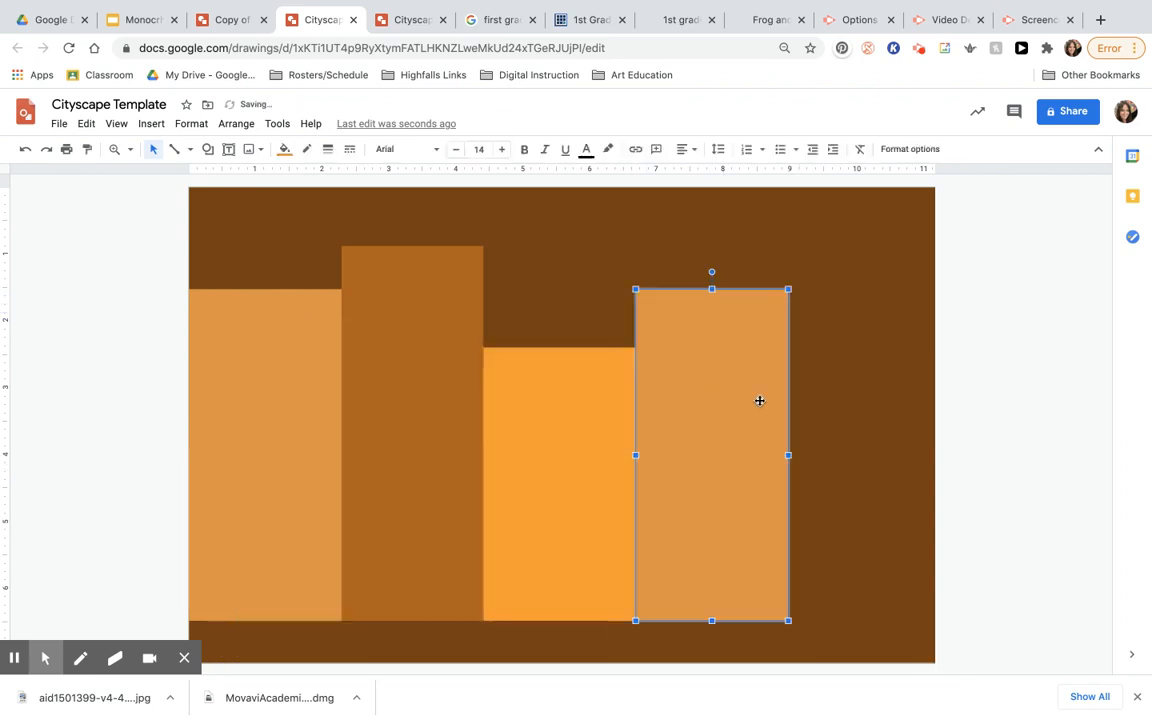
{"action": "left_click", "coordinate": [284, 149]}
{"action": "left_click", "coordinate": [290, 364]}
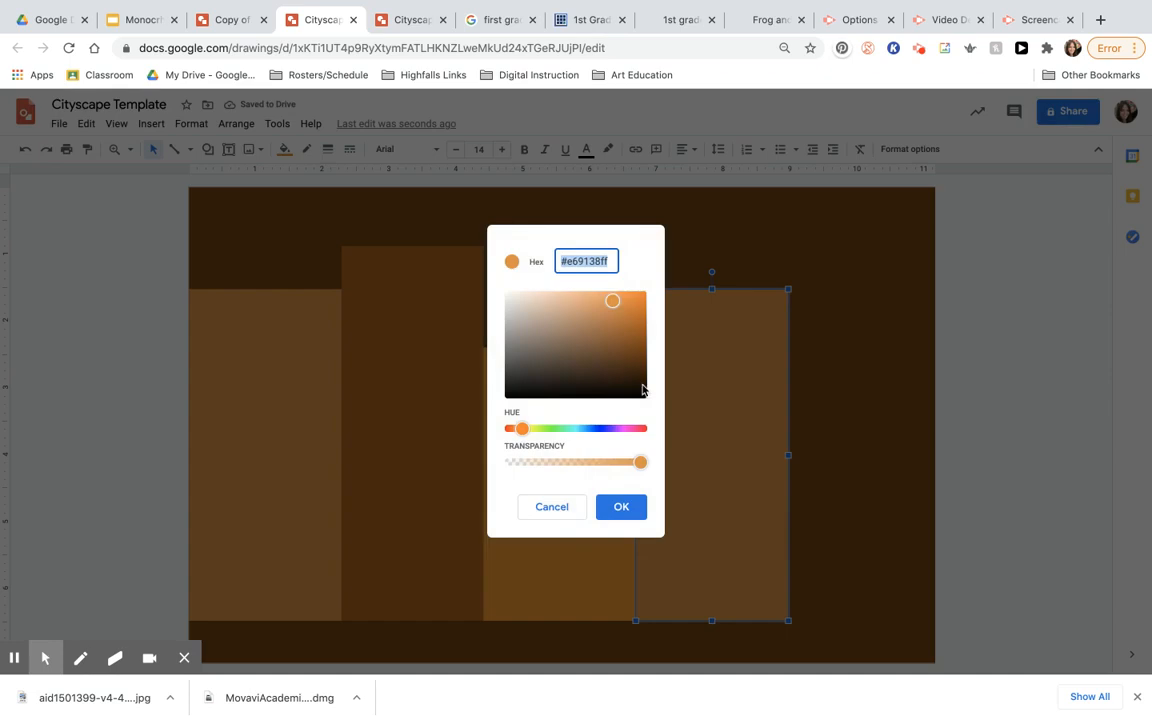
{"action": "left_click_drag", "start_coordinate": [619, 322], "coordinate": [597, 308]}
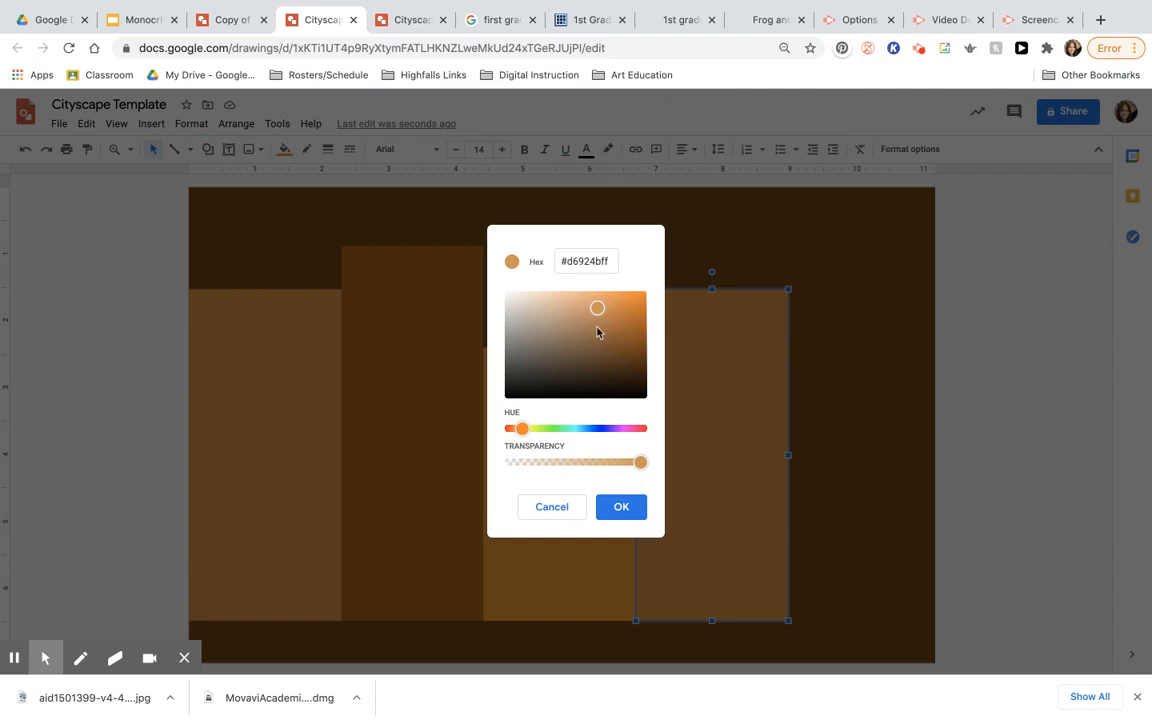
{"action": "left_click", "coordinate": [612, 502]}
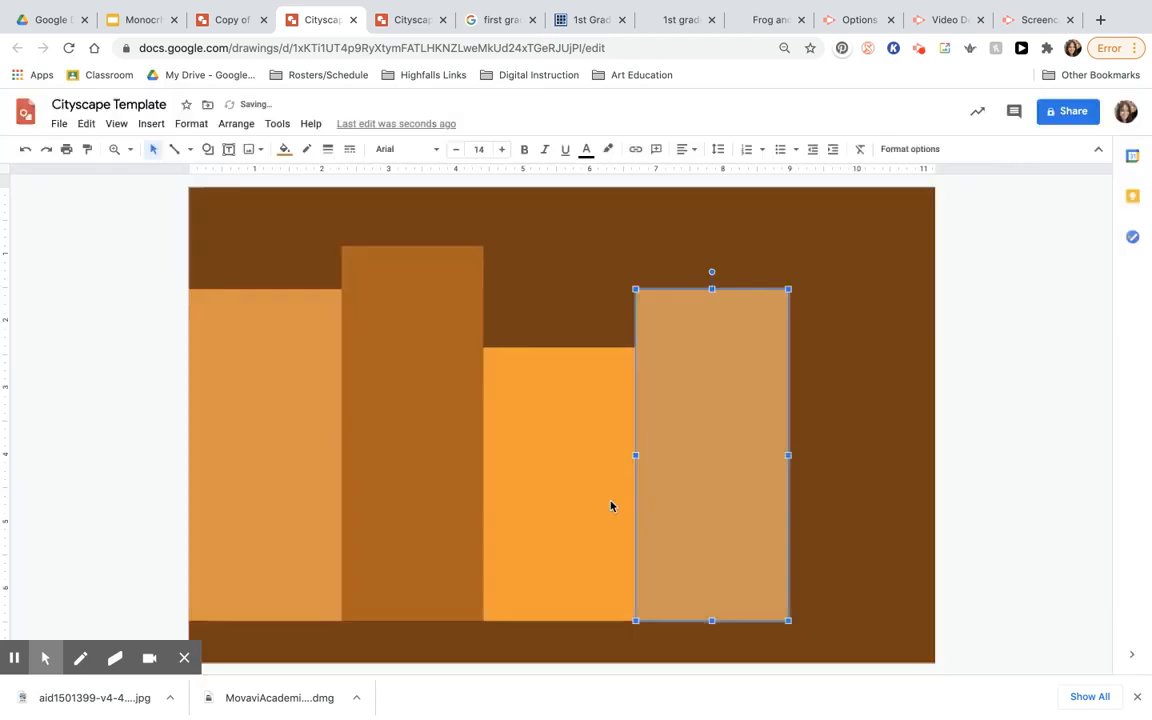
{"action": "left_click", "coordinate": [808, 427]}
{"action": "left_click", "coordinate": [738, 411]}
{"action": "left_click", "coordinate": [800, 428]}
Step: Paste a fifth rectangle beside the fourth, trim it to the canvas's right edge and raise its top to about 5.6 inches tall
{"action": "key", "text": "ctrl+v"}
{"action": "left_click_drag", "start_coordinate": [330, 428], "coordinate": [886, 385]}
{"action": "left_click", "coordinate": [939, 453]}
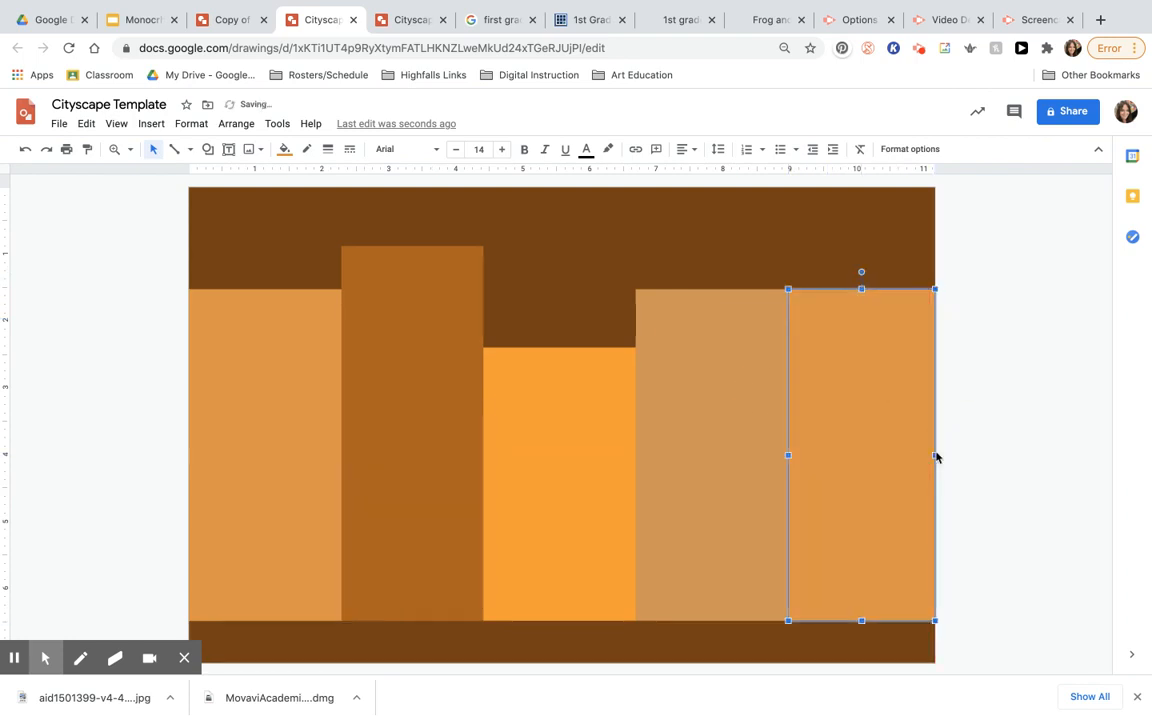
{"action": "left_click_drag", "start_coordinate": [862, 289], "coordinate": [862, 246]}
{"action": "left_click", "coordinate": [670, 258]}
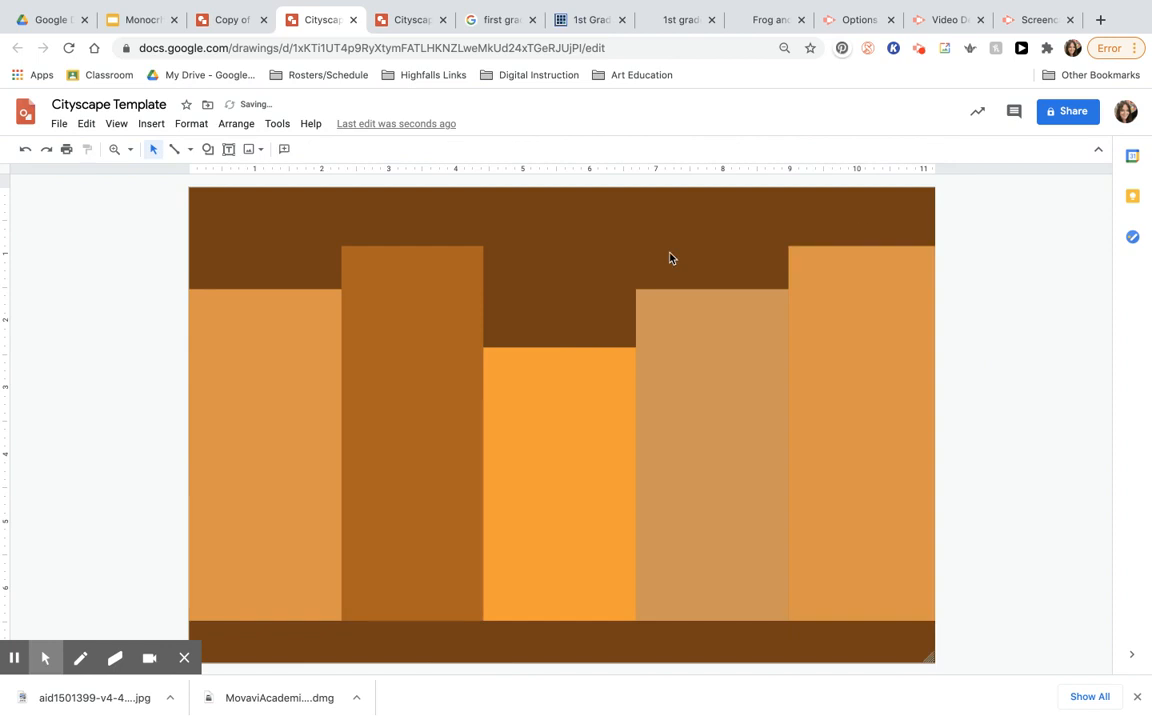
Step: Fill the fifth building with the second building's dark brownish orange and lower its top to about 4.2 inches tall
{"action": "left_click", "coordinate": [842, 346]}
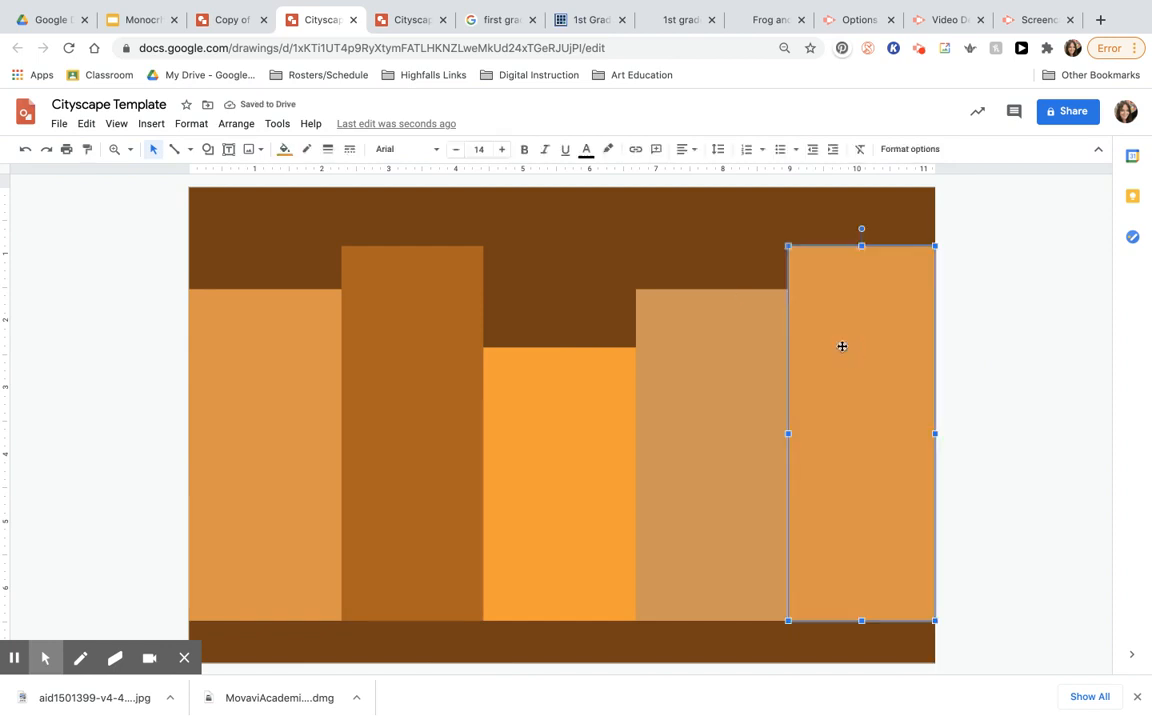
{"action": "left_click", "coordinate": [285, 150]}
{"action": "left_click", "coordinate": [320, 323]}
{"action": "left_click", "coordinate": [561, 282]}
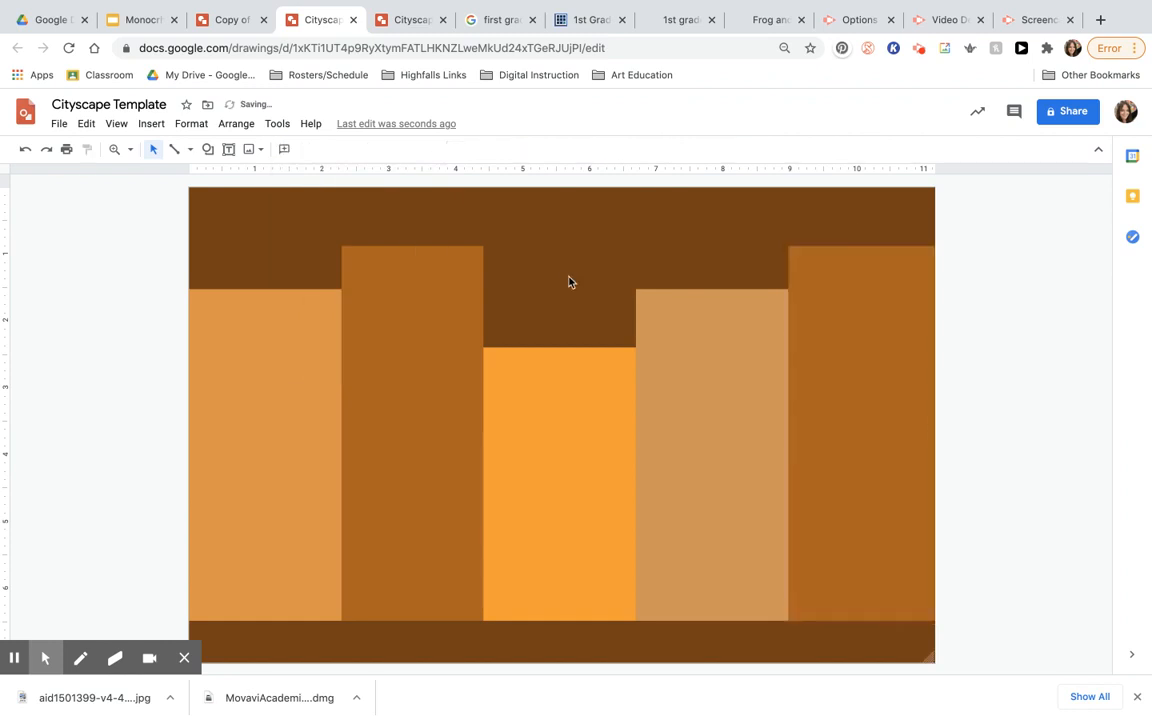
{"action": "left_click", "coordinate": [808, 338]}
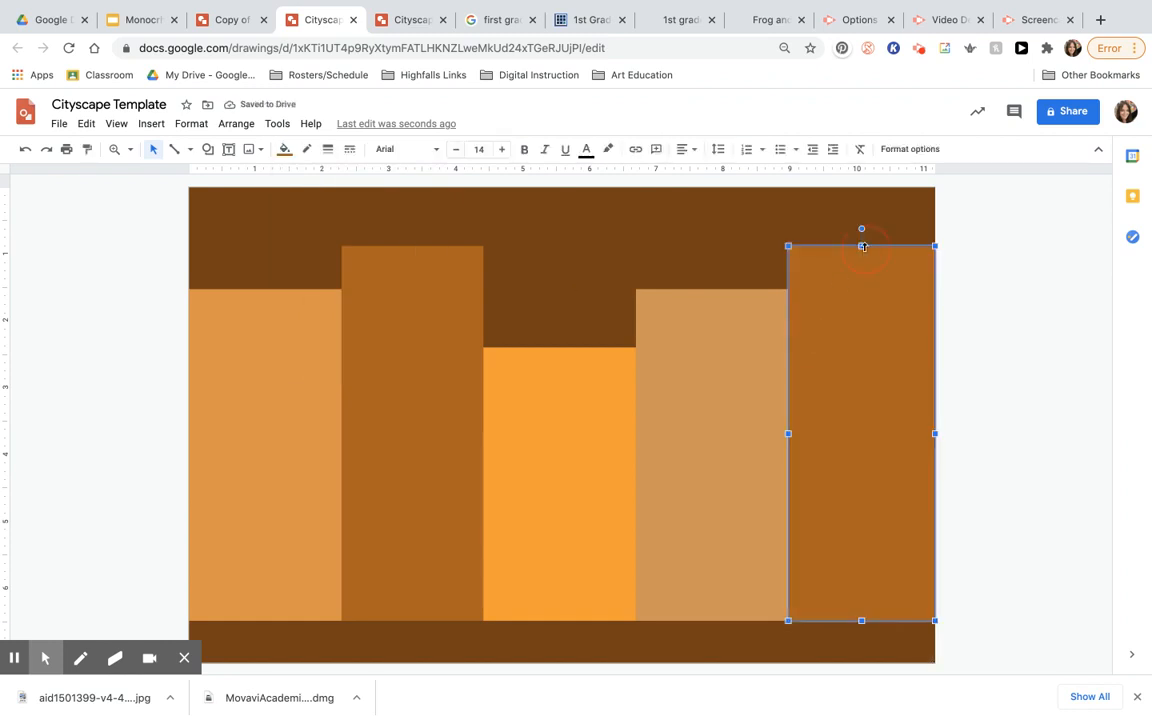
{"action": "left_click_drag", "start_coordinate": [862, 246], "coordinate": [864, 342]}
{"action": "left_click", "coordinate": [824, 255]}
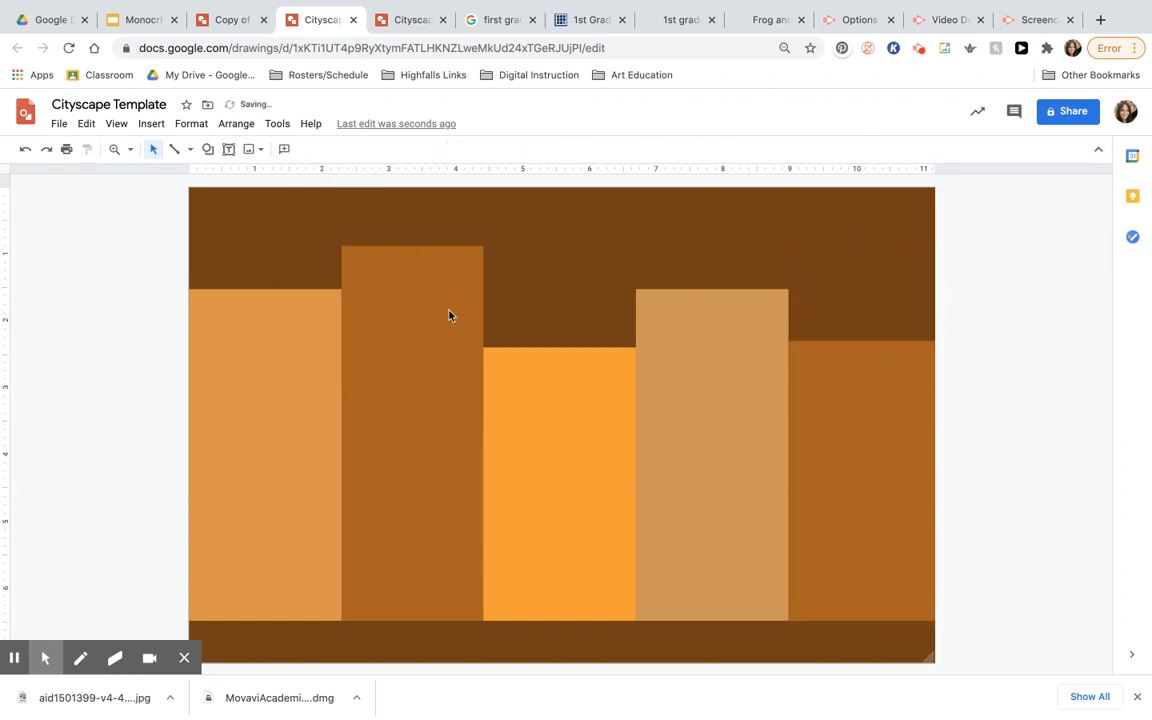
Step: Draw a trapezoid roof about 2 inches wide and 0.7 inch tall on top of the second building
{"action": "left_click", "coordinate": [206, 152]}
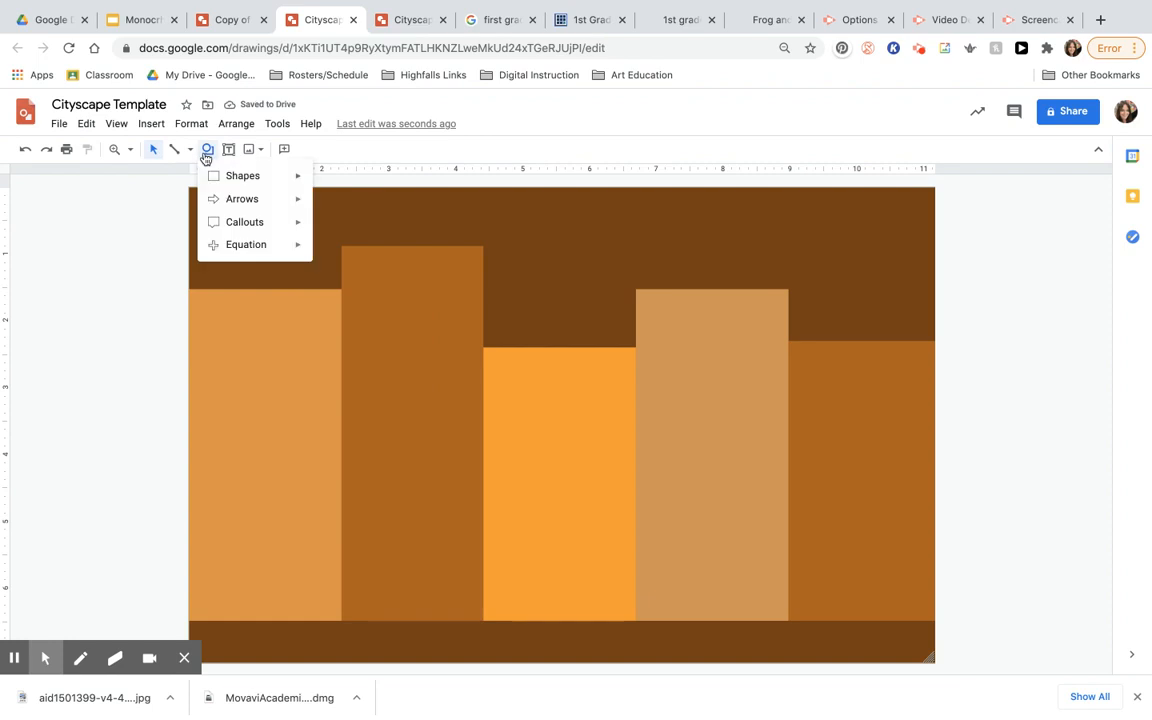
{"action": "mouse_move", "coordinate": [239, 173]}
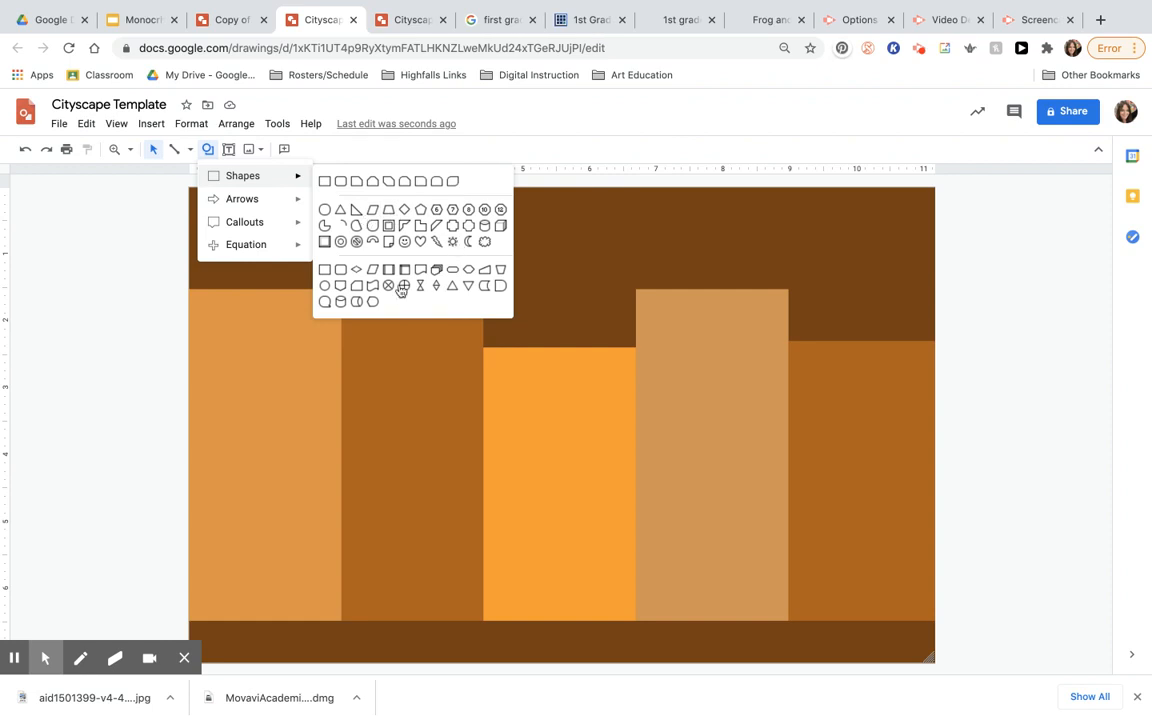
{"action": "left_click", "coordinate": [344, 183]}
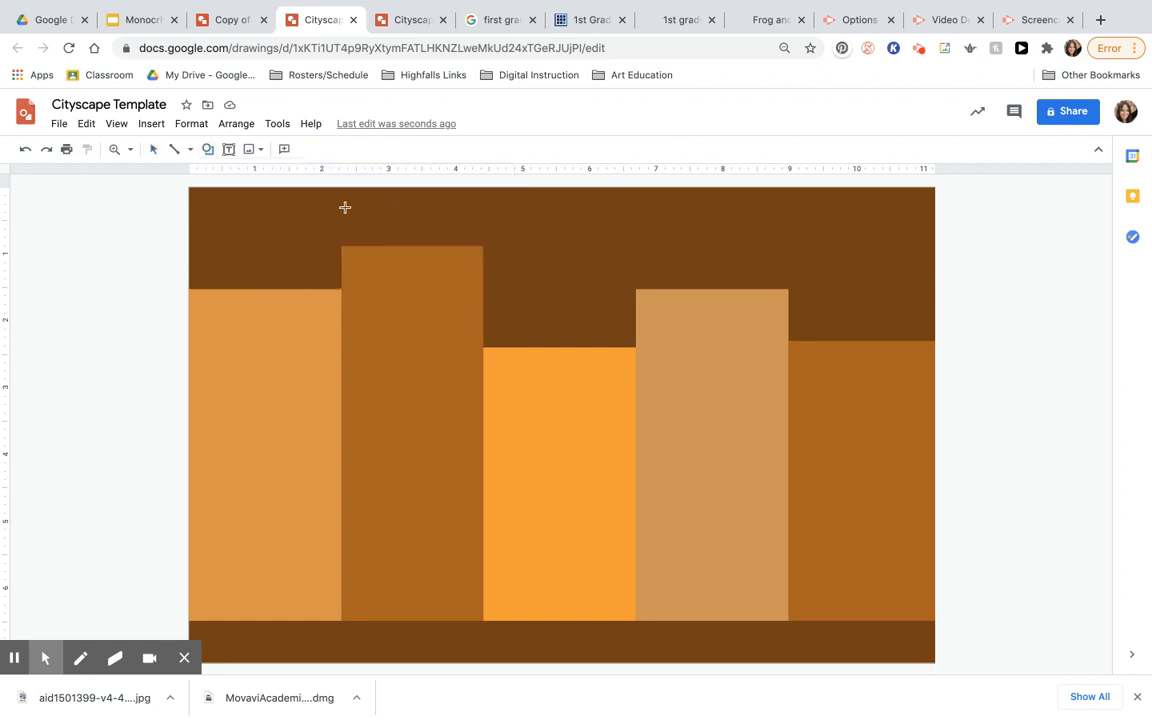
{"action": "left_click_drag", "start_coordinate": [340, 200], "coordinate": [481, 246]}
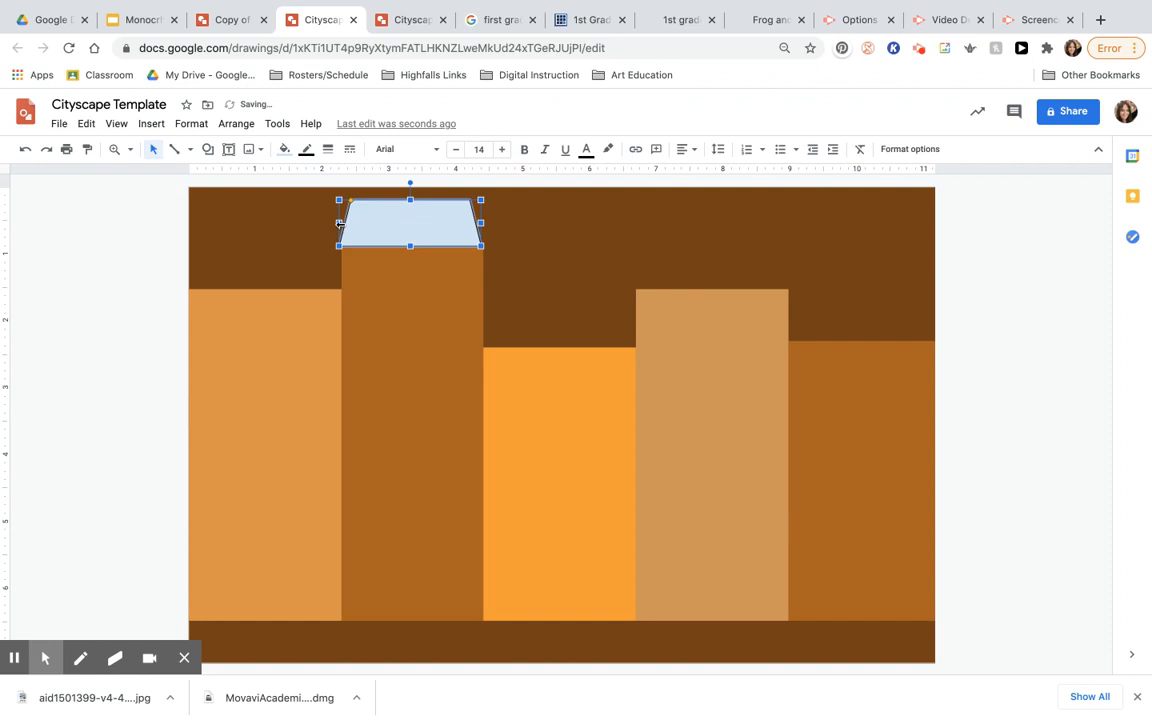
{"action": "left_click_drag", "start_coordinate": [340, 223], "coordinate": [345, 228]}
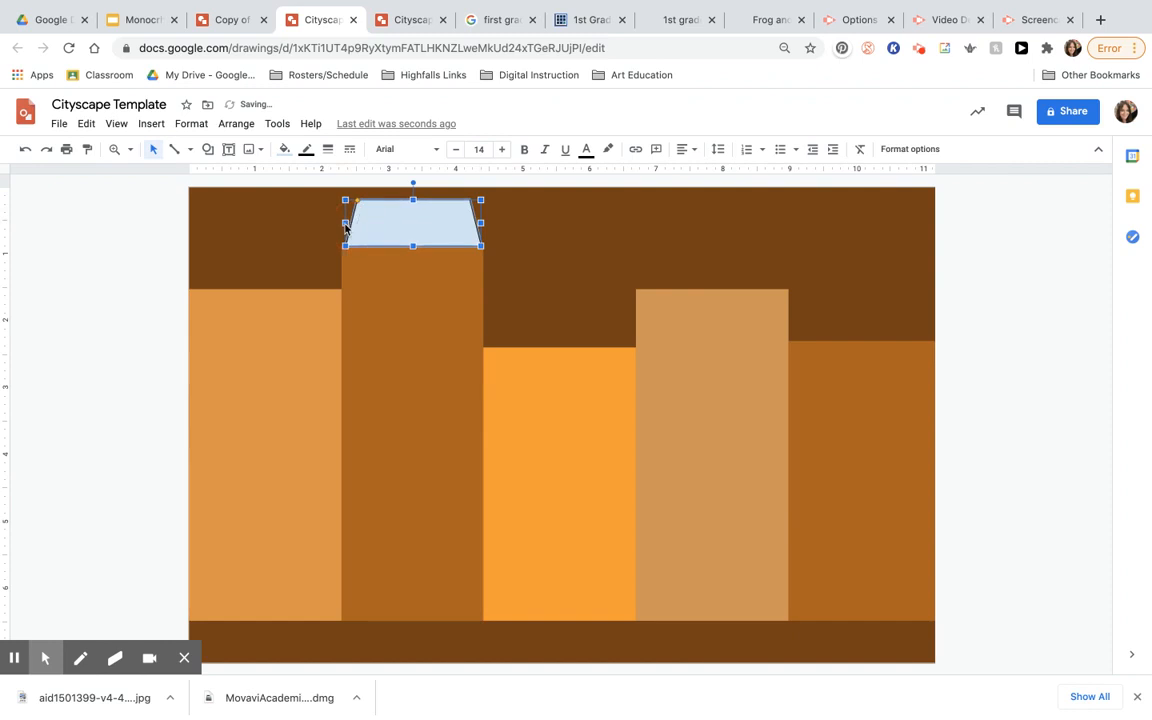
Step: Make the trapezoid roof's outline transparent and fill it with the second building's dark brownish orange
{"action": "left_click", "coordinate": [306, 151]}
{"action": "left_click", "coordinate": [318, 178]}
{"action": "left_click", "coordinate": [285, 151]}
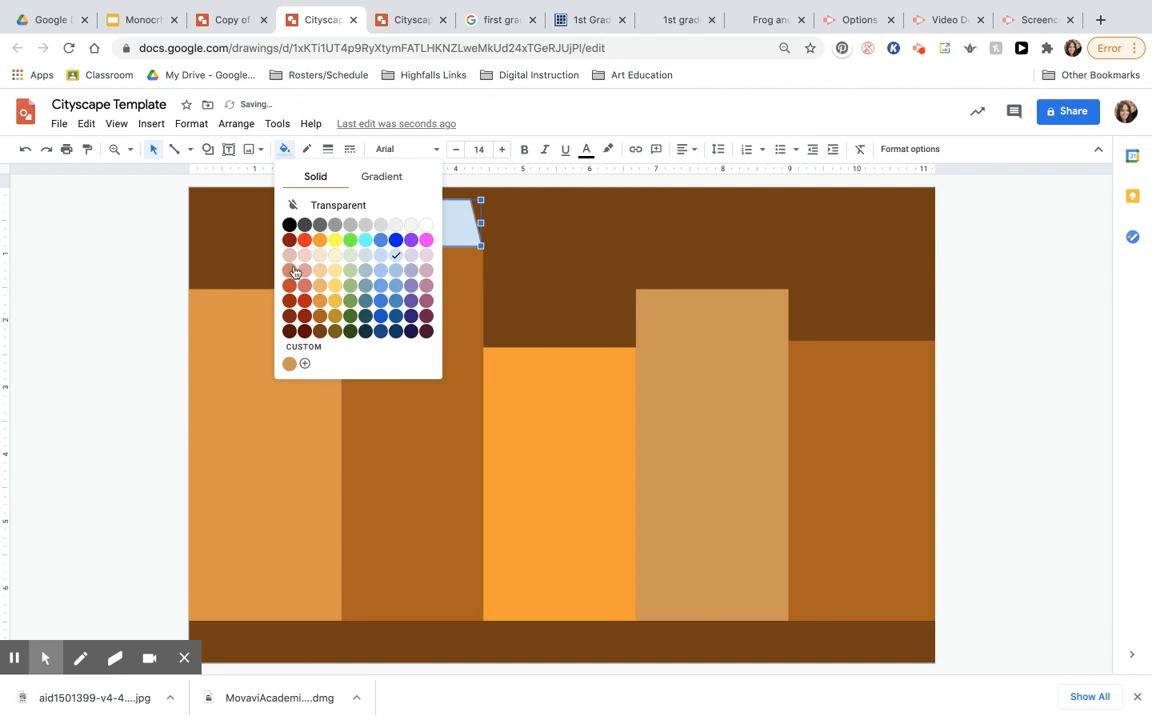
{"action": "left_click", "coordinate": [289, 363]}
{"action": "left_click", "coordinate": [284, 149]}
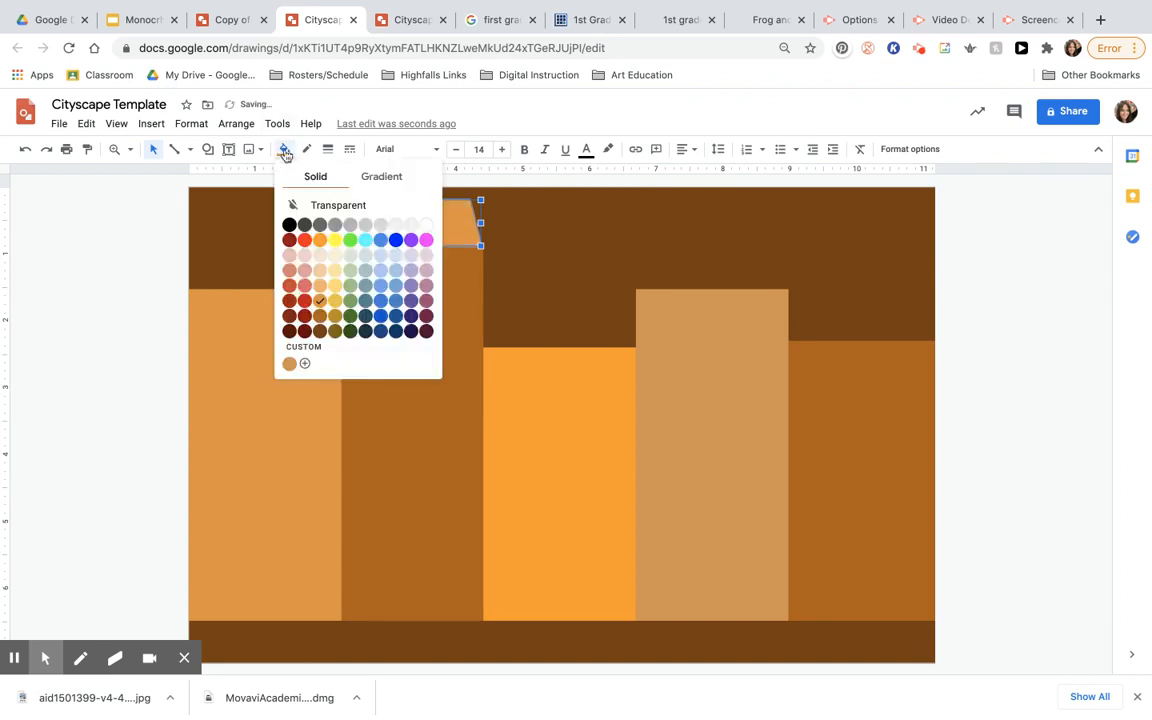
{"action": "left_click", "coordinate": [287, 288]}
{"action": "left_click", "coordinate": [284, 248]}
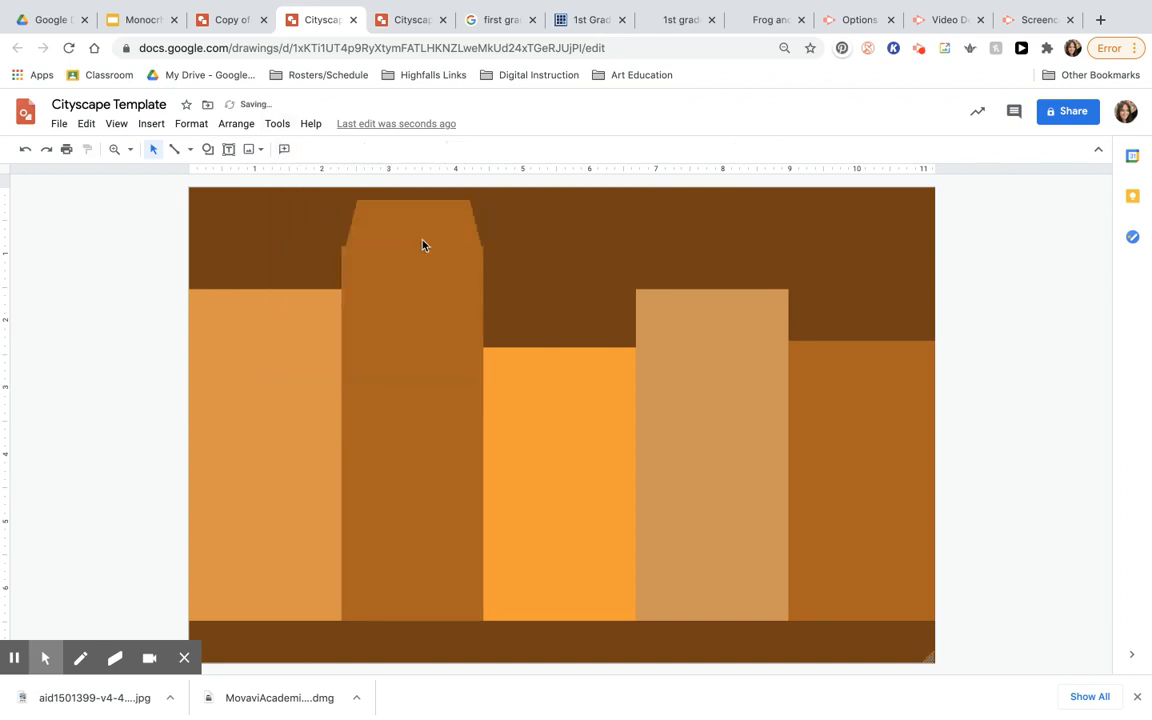
Step: Draw a rectangle with snipped top corners, about 2.2 inches wide and 0.8 inch tall, on top of the fourth building
{"action": "left_click", "coordinate": [208, 149]}
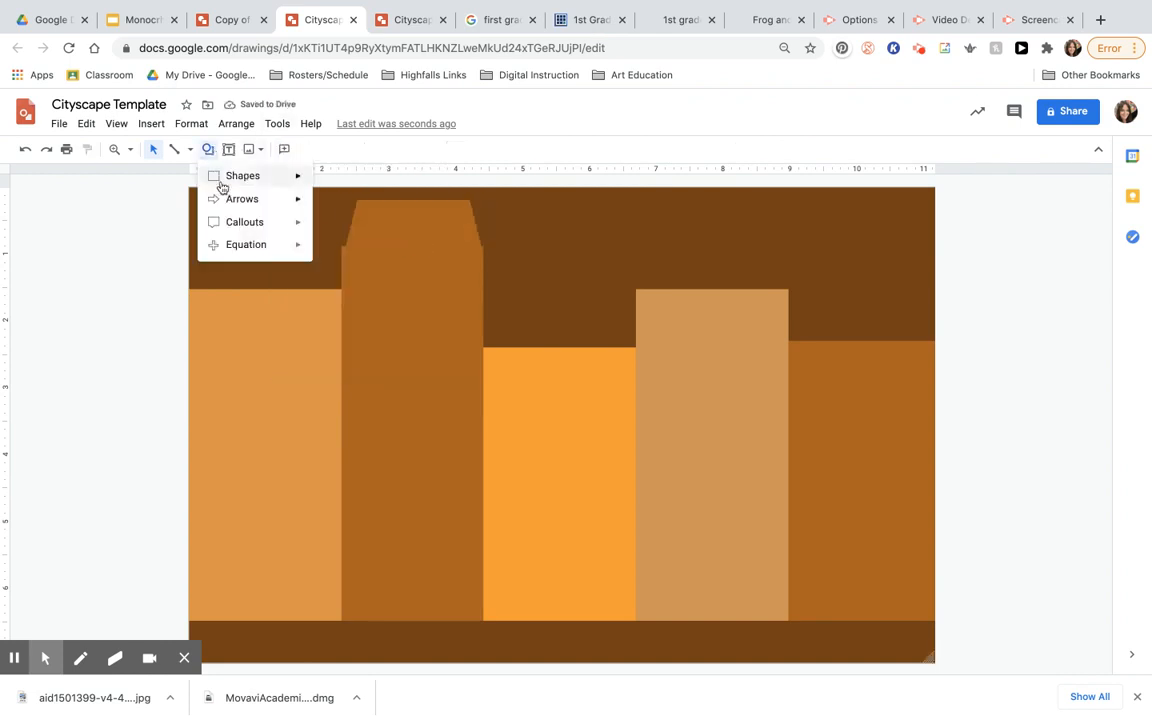
{"action": "mouse_move", "coordinate": [228, 177]}
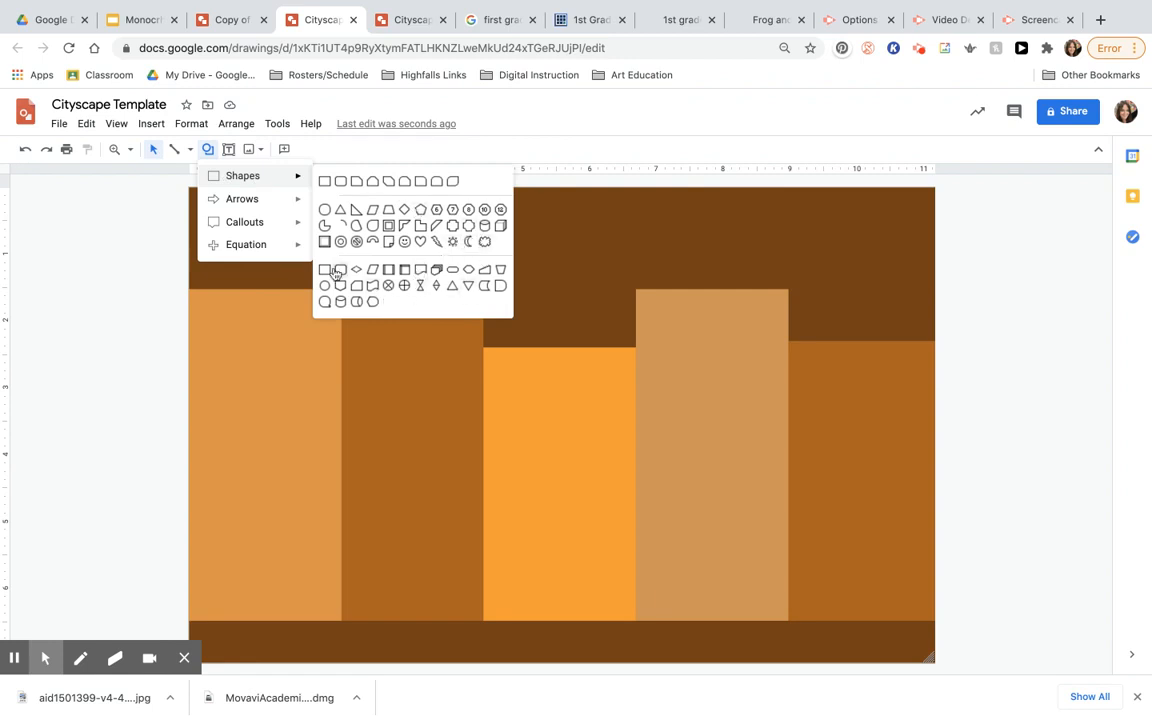
{"action": "left_click", "coordinate": [376, 180]}
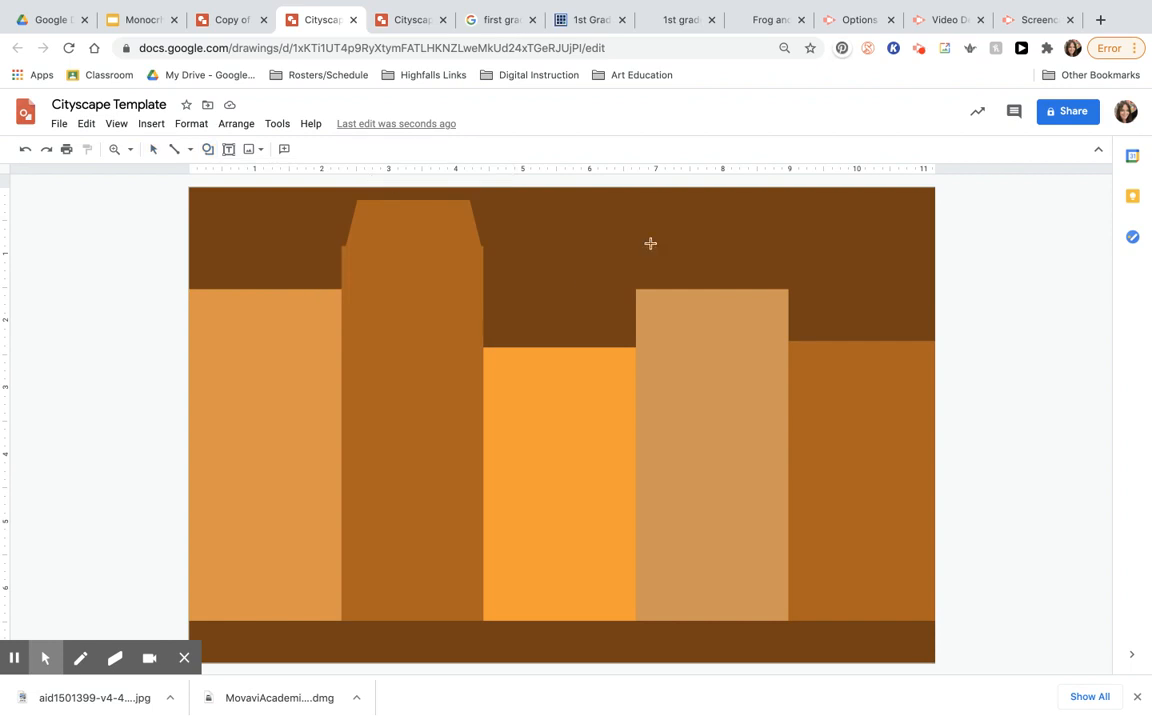
{"action": "left_click_drag", "start_coordinate": [639, 237], "coordinate": [785, 290]}
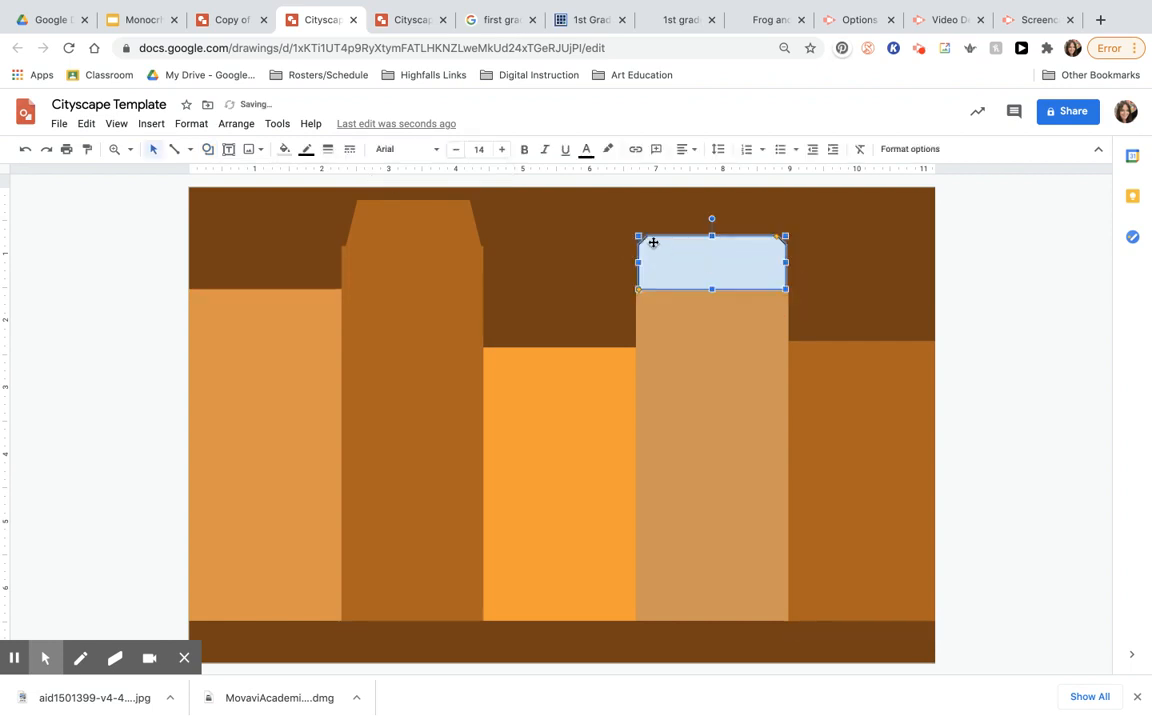
Step: Make the snipped-corner roof's outline transparent and adjust both sides to match the fourth building's width
{"action": "left_click", "coordinate": [328, 149]}
{"action": "left_click", "coordinate": [306, 149]}
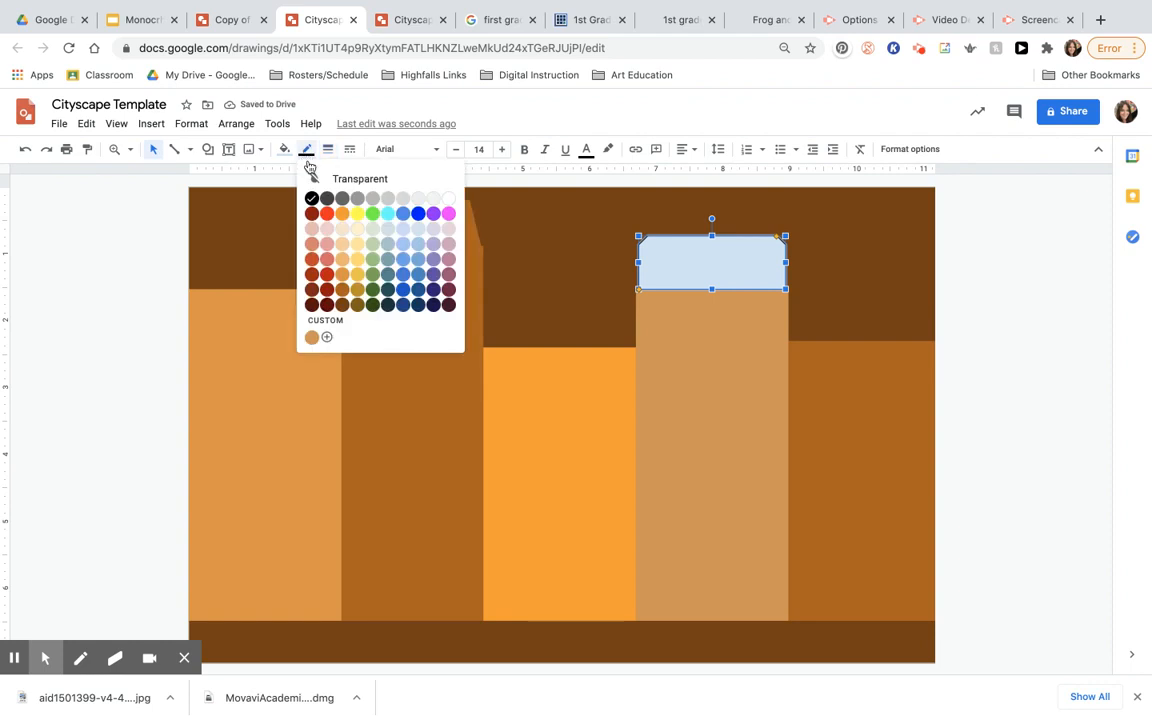
{"action": "left_click", "coordinate": [323, 181]}
{"action": "left_click_drag", "start_coordinate": [635, 260], "coordinate": [632, 261]}
{"action": "left_click_drag", "start_coordinate": [785, 262], "coordinate": [788, 264]}
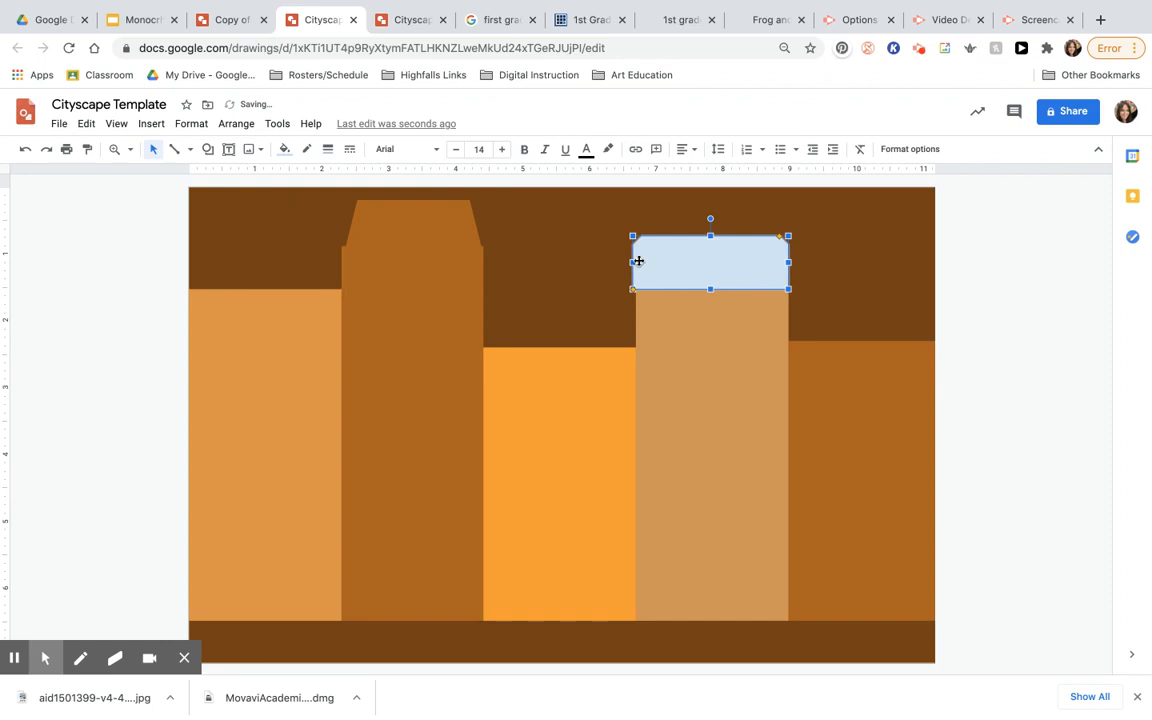
{"action": "left_click_drag", "start_coordinate": [632, 261], "coordinate": [636, 261]}
Step: Fill the snipped-corner roof with the fourth building's custom tan orange, keeping its outline transparent
{"action": "left_click", "coordinate": [284, 149]}
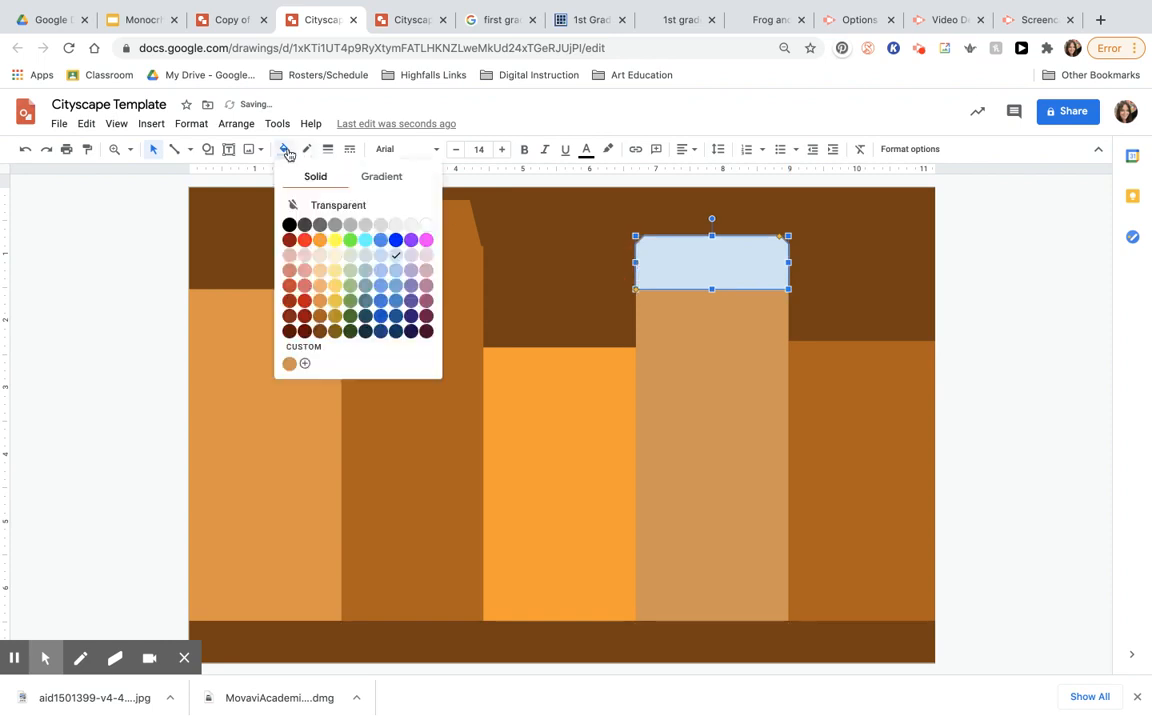
{"action": "left_click", "coordinate": [321, 271]}
{"action": "left_click", "coordinate": [284, 150]}
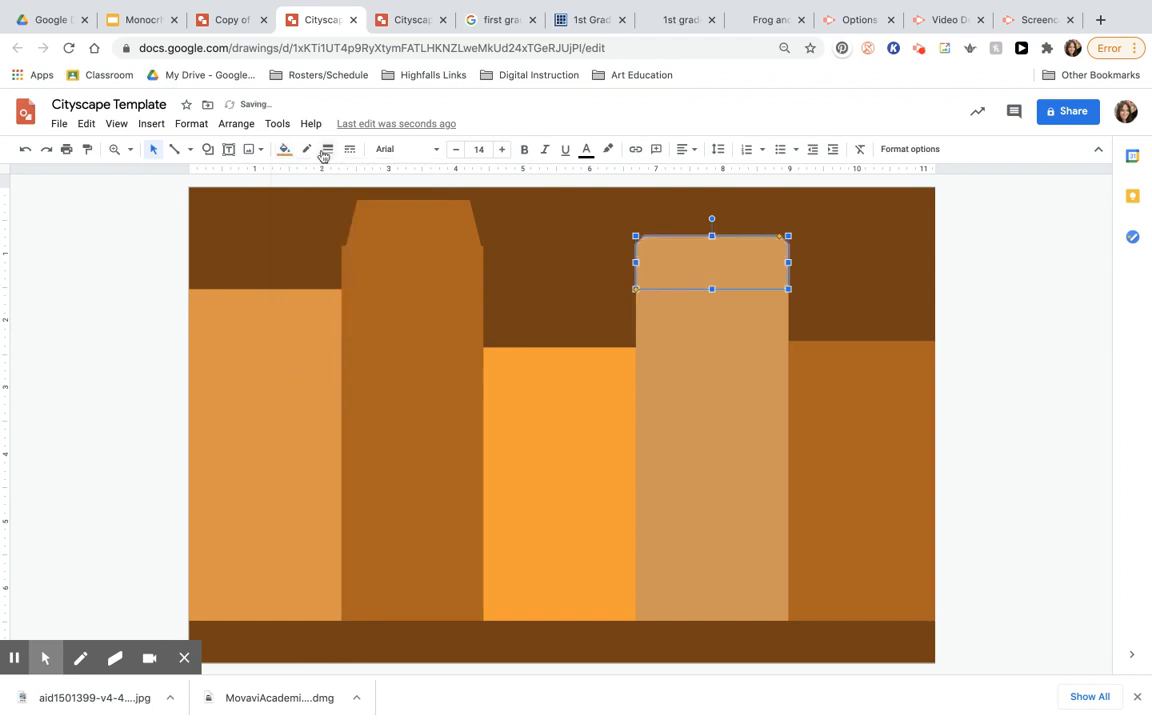
{"action": "left_click", "coordinate": [305, 150]}
{"action": "left_click", "coordinate": [311, 177]}
{"action": "left_click", "coordinate": [508, 243]}
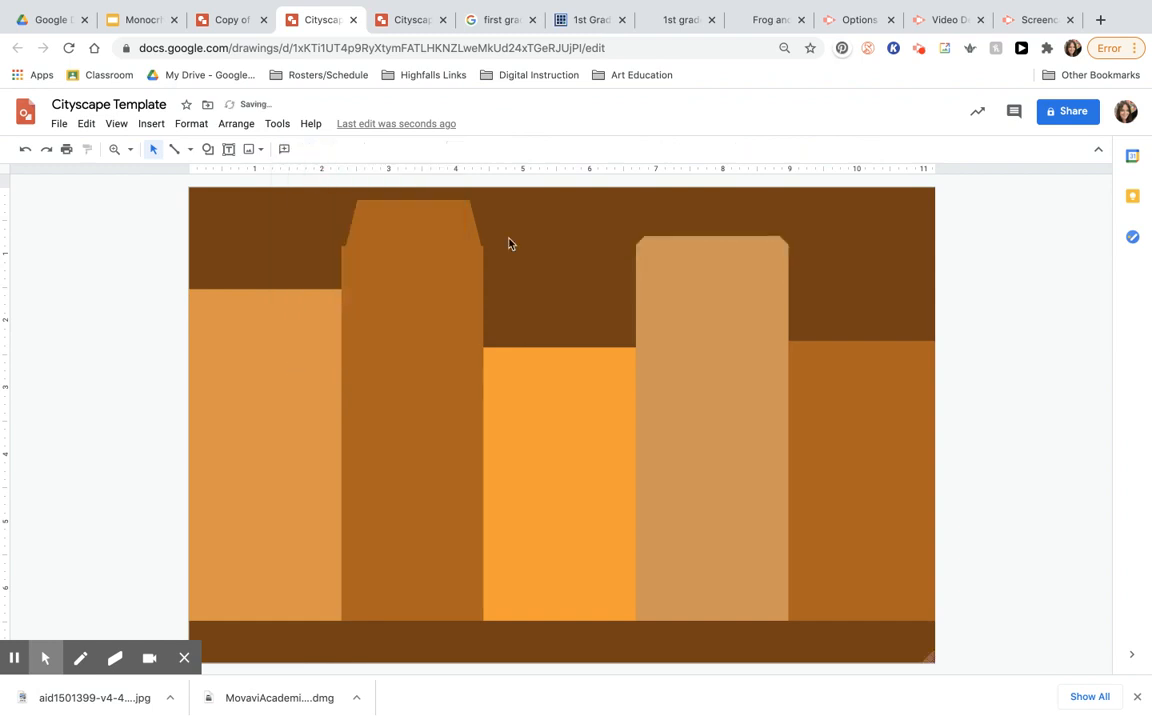
Step: Draw a triangular roof about 1.4 inches tall on the third building and widen its base to the building's full width
{"action": "left_click", "coordinate": [207, 149]}
{"action": "mouse_move", "coordinate": [230, 177]}
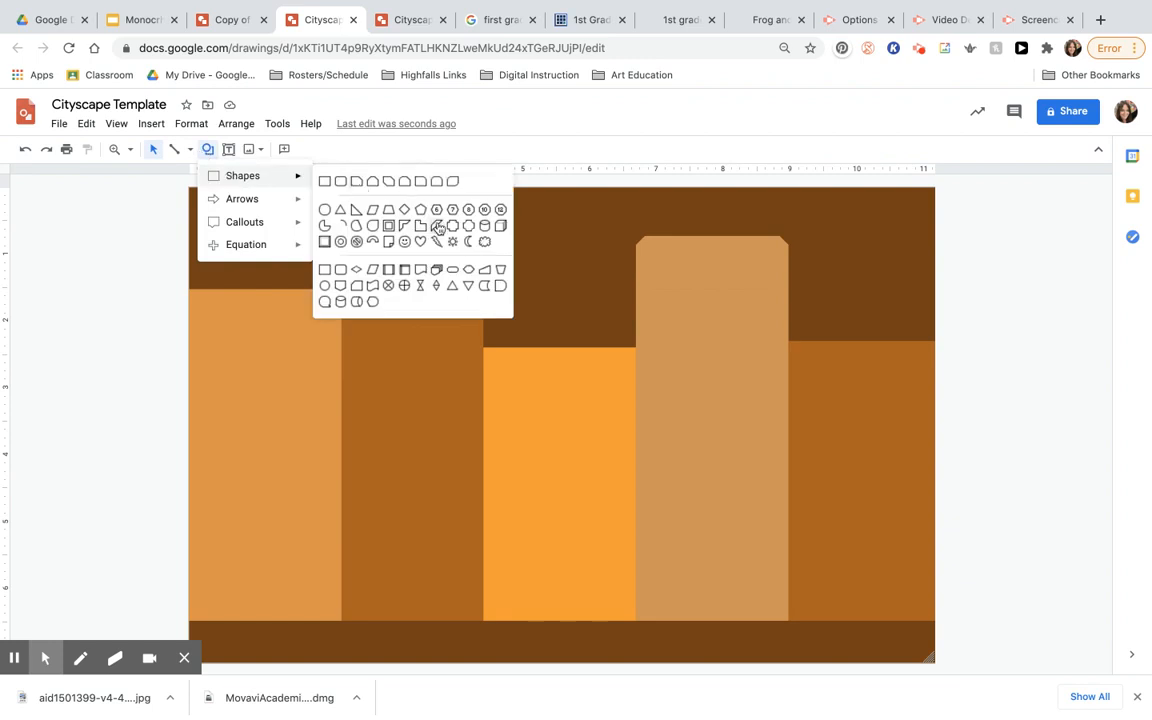
{"action": "left_click", "coordinate": [324, 182]}
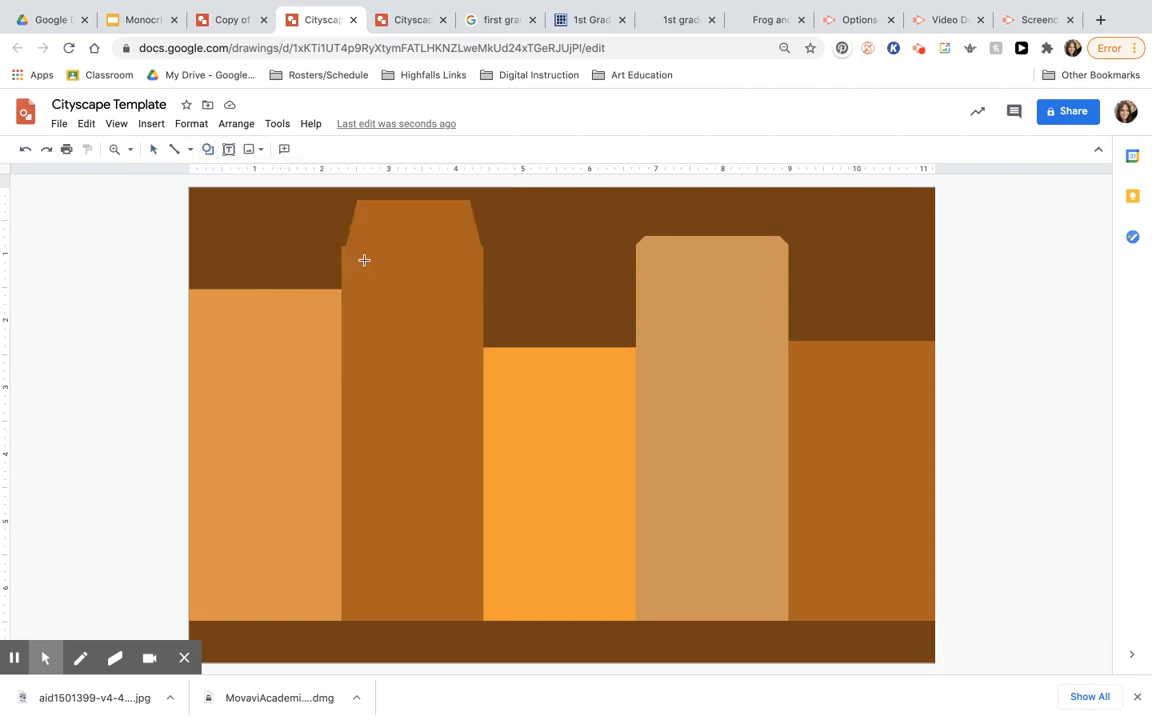
{"action": "left_click_drag", "start_coordinate": [505, 255], "coordinate": [635, 347]}
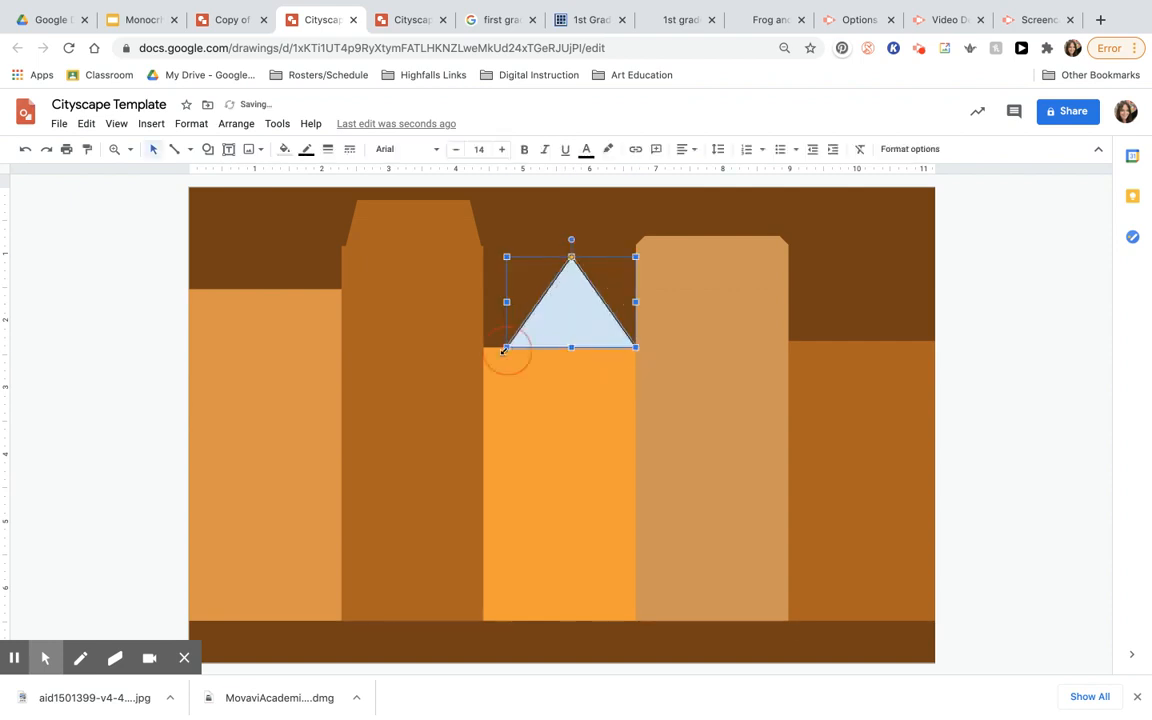
{"action": "left_click_drag", "start_coordinate": [505, 349], "coordinate": [485, 347]}
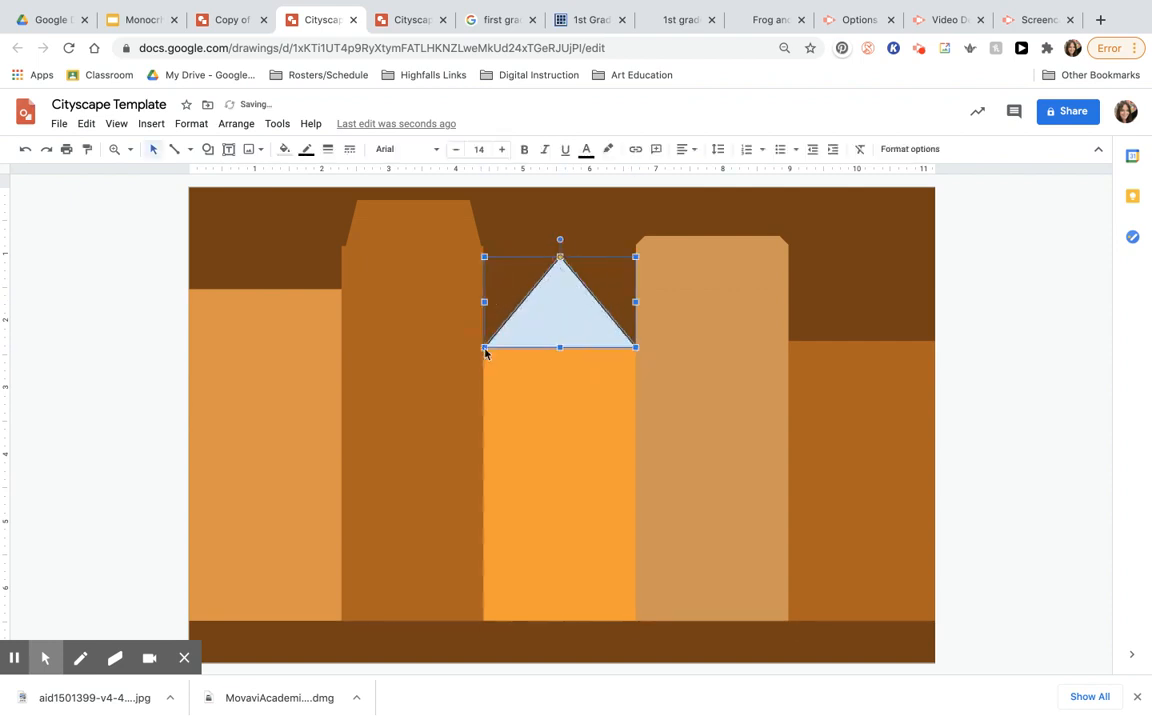
Step: Fill the triangular roof with the third building's bright orange and make its outline transparent
{"action": "left_click", "coordinate": [285, 151]}
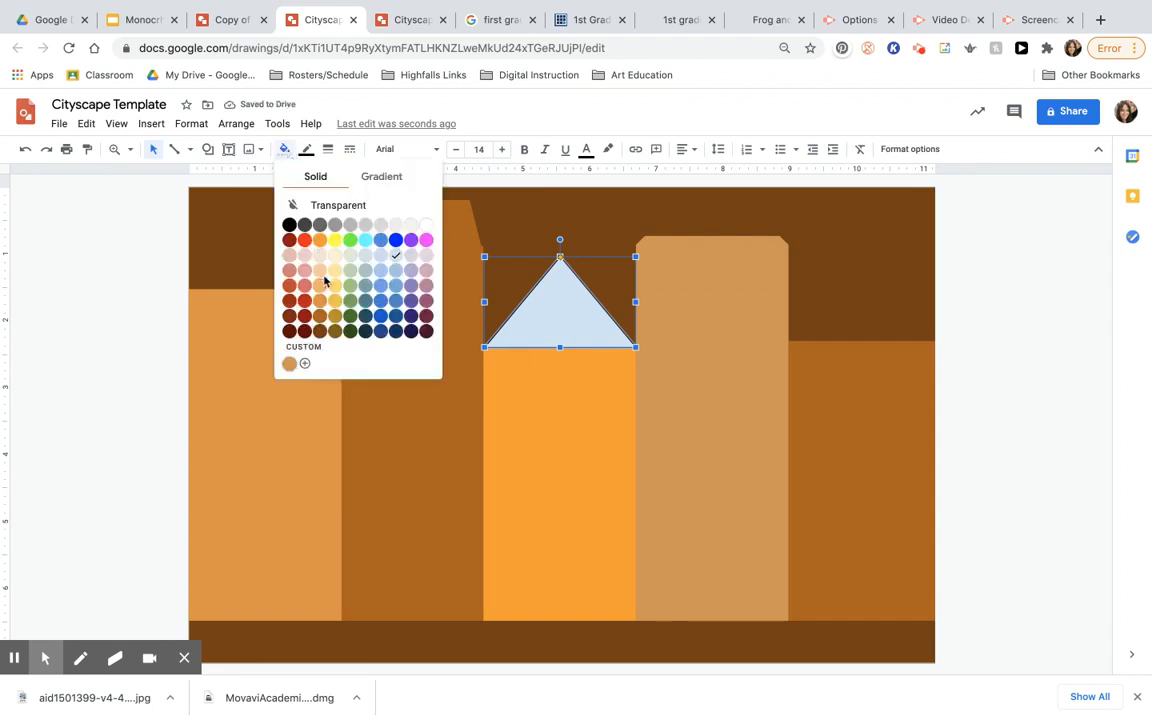
{"action": "left_click", "coordinate": [320, 242]}
{"action": "left_click", "coordinate": [308, 153]}
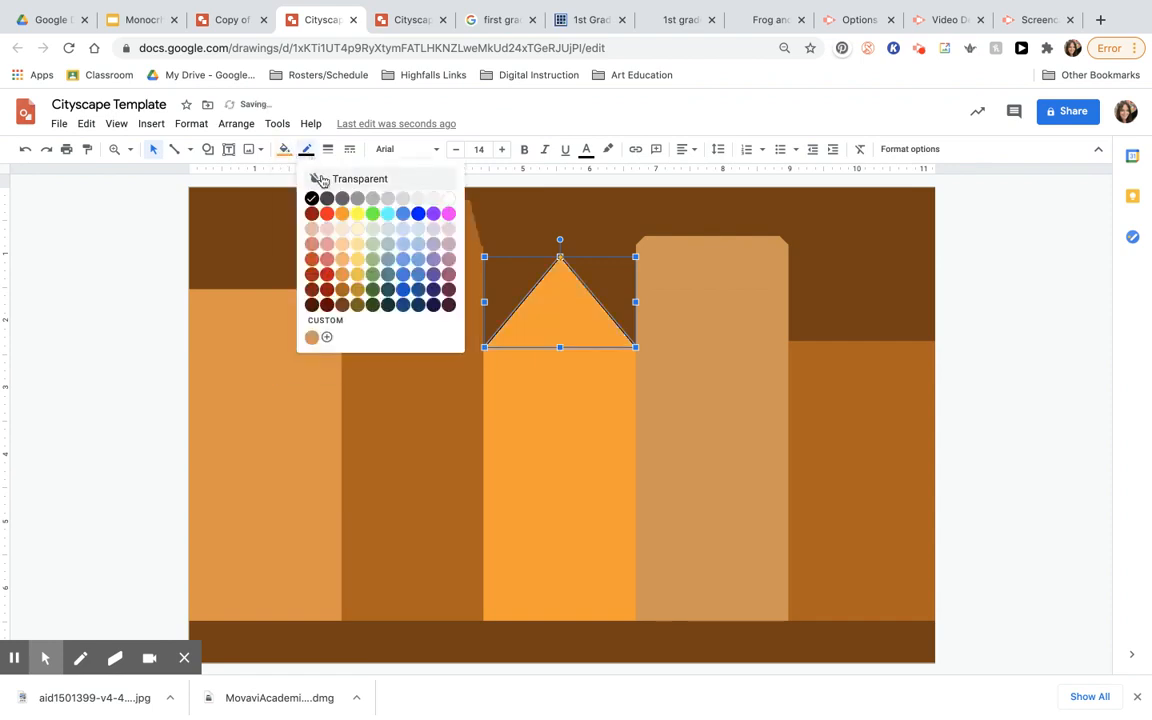
{"action": "left_click", "coordinate": [321, 177]}
{"action": "left_click", "coordinate": [509, 236]}
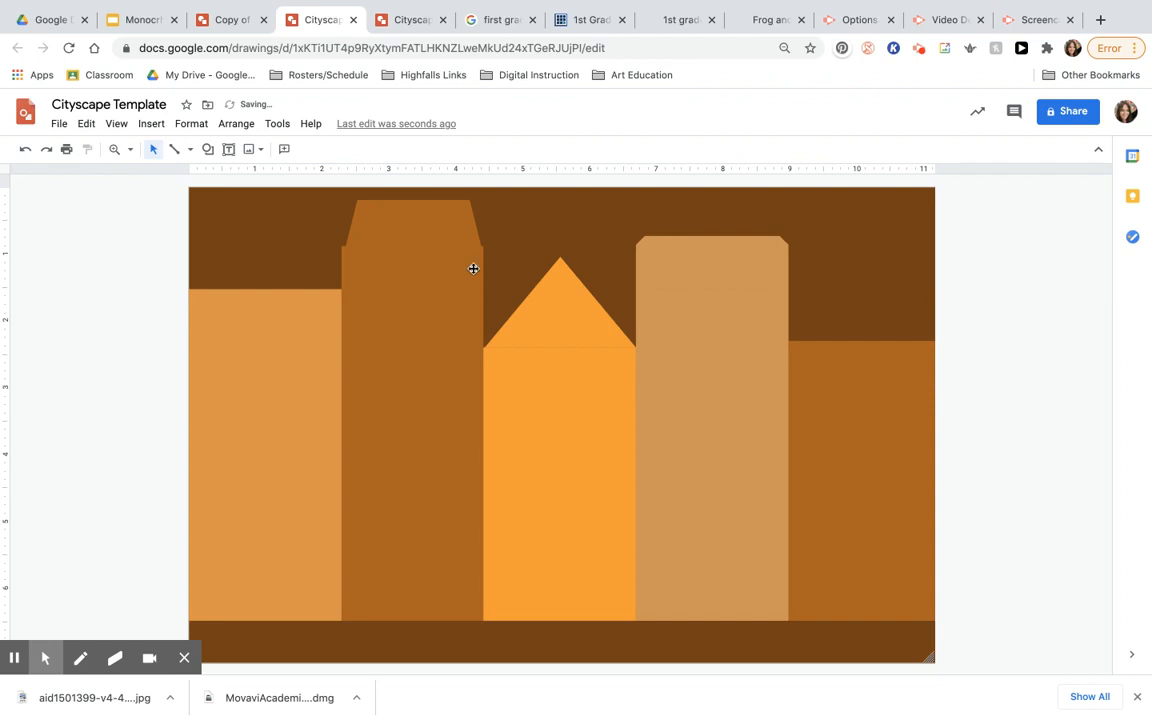
Step: Extend the triangular roof's base slightly down over the third building to cover the seam
{"action": "left_click", "coordinate": [539, 326]}
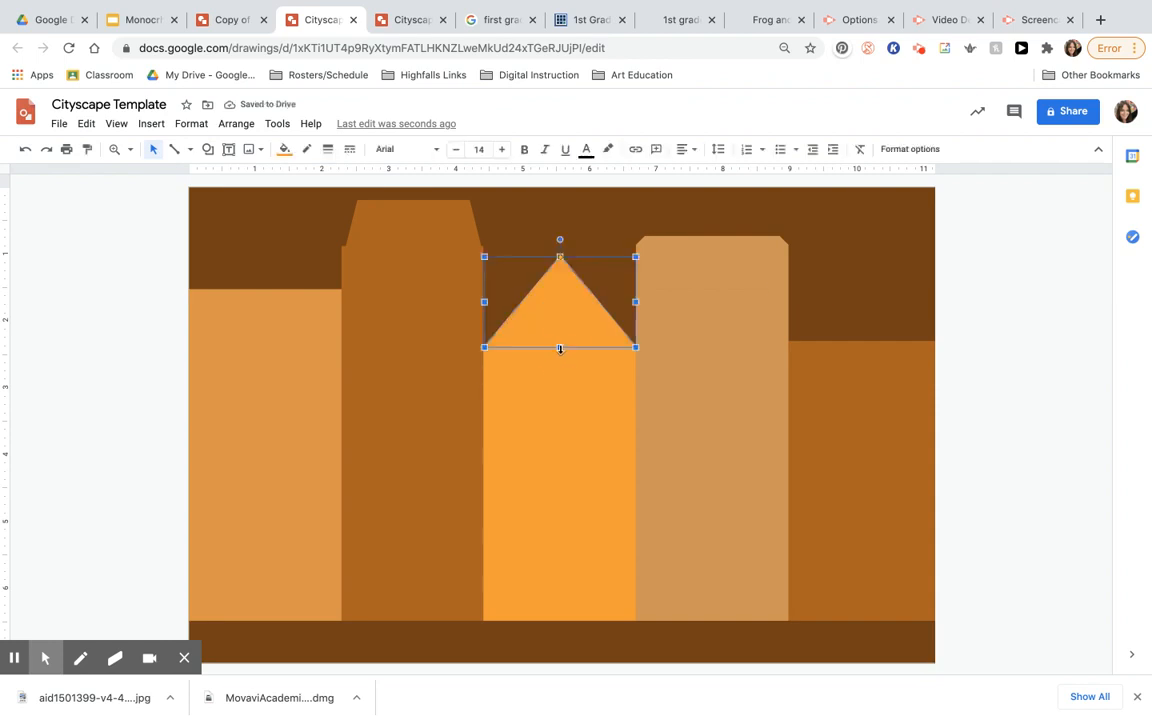
{"action": "left_click_drag", "start_coordinate": [560, 348], "coordinate": [560, 346]}
{"action": "left_click", "coordinate": [486, 237]}
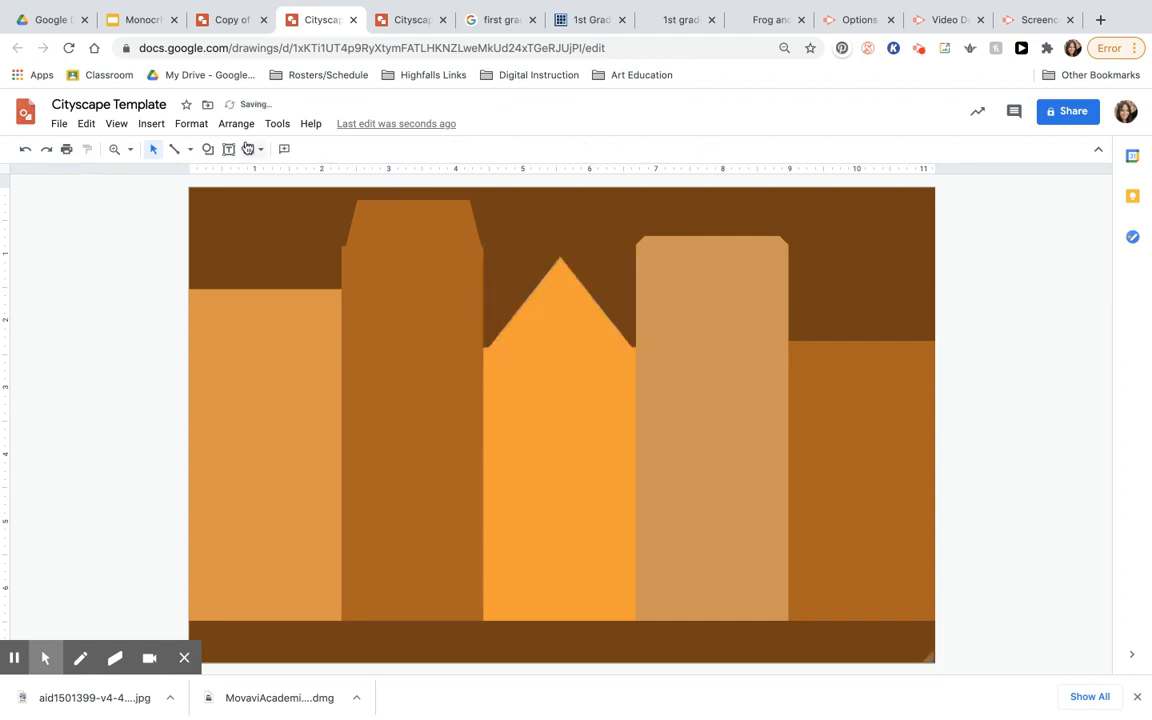
Step: Draw a rectangle about 1.7 inches wide and 0.7 inch tall, centered on top of the first building
{"action": "left_click", "coordinate": [208, 149]}
{"action": "mouse_move", "coordinate": [258, 178]}
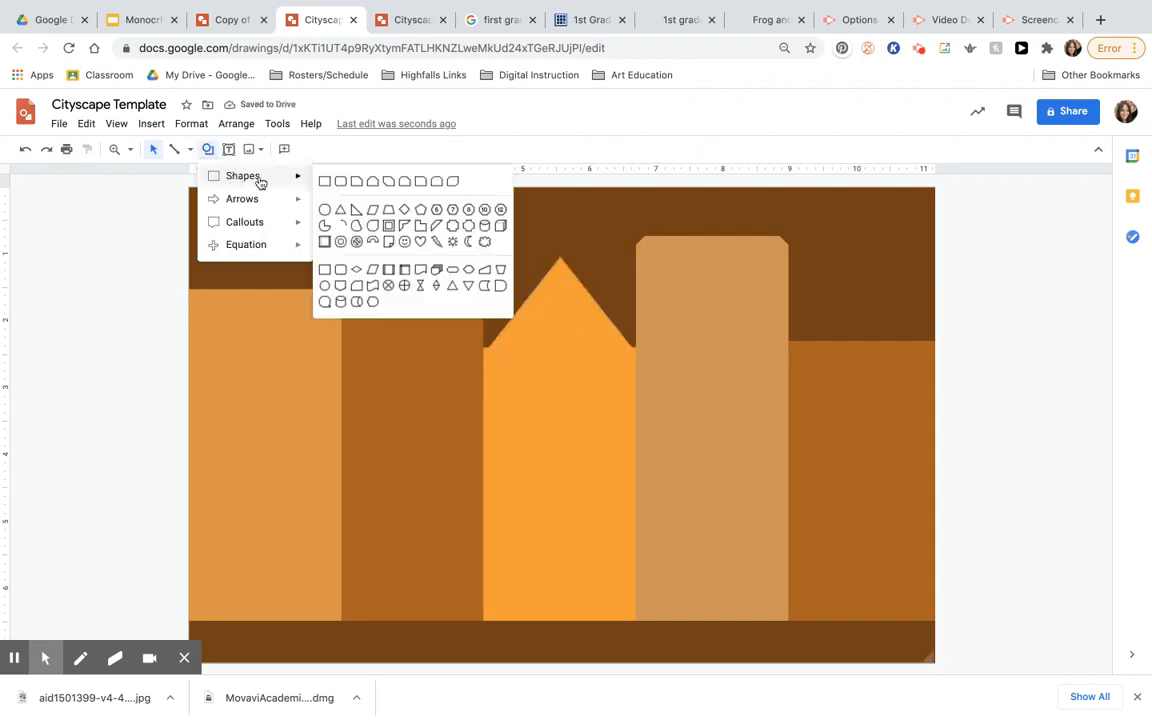
{"action": "left_click", "coordinate": [327, 182]}
{"action": "left_click_drag", "start_coordinate": [241, 263], "coordinate": [319, 291]}
Step: Fill the rectangular roof with the first building's medium orange and make its outline transparent
{"action": "left_click", "coordinate": [285, 150]}
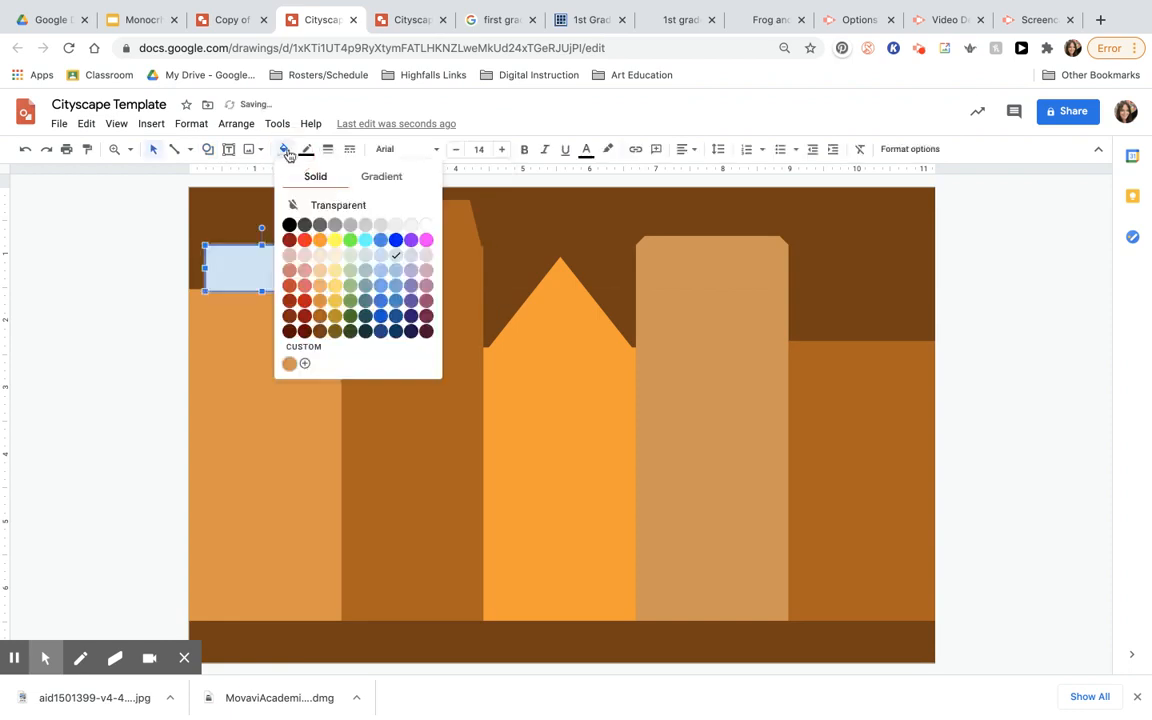
{"action": "left_click", "coordinate": [324, 302]}
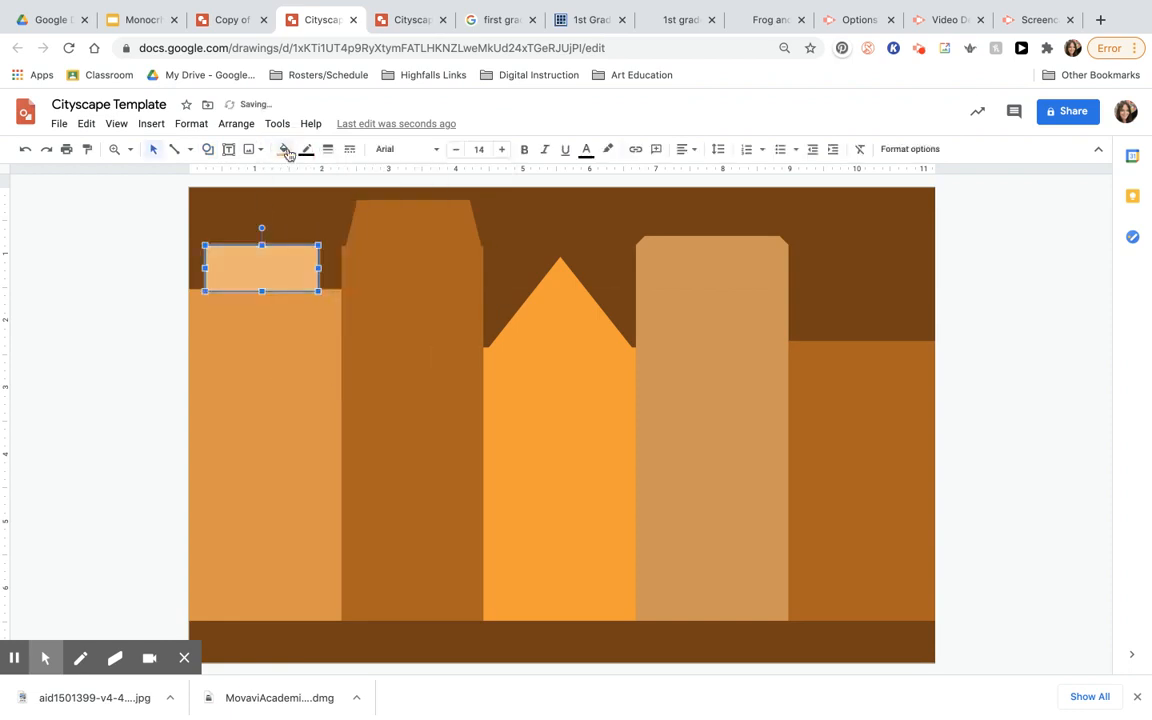
{"action": "left_click", "coordinate": [285, 150]}
{"action": "left_click", "coordinate": [321, 298]}
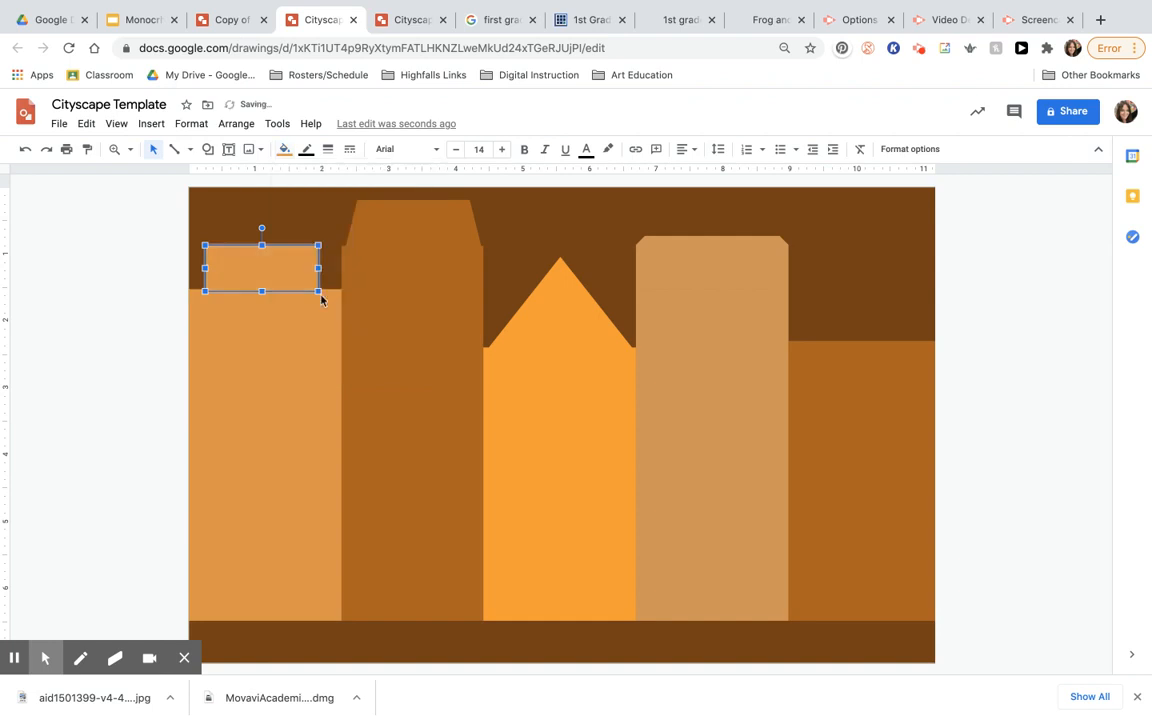
{"action": "left_click", "coordinate": [307, 150]}
{"action": "left_click", "coordinate": [322, 175]}
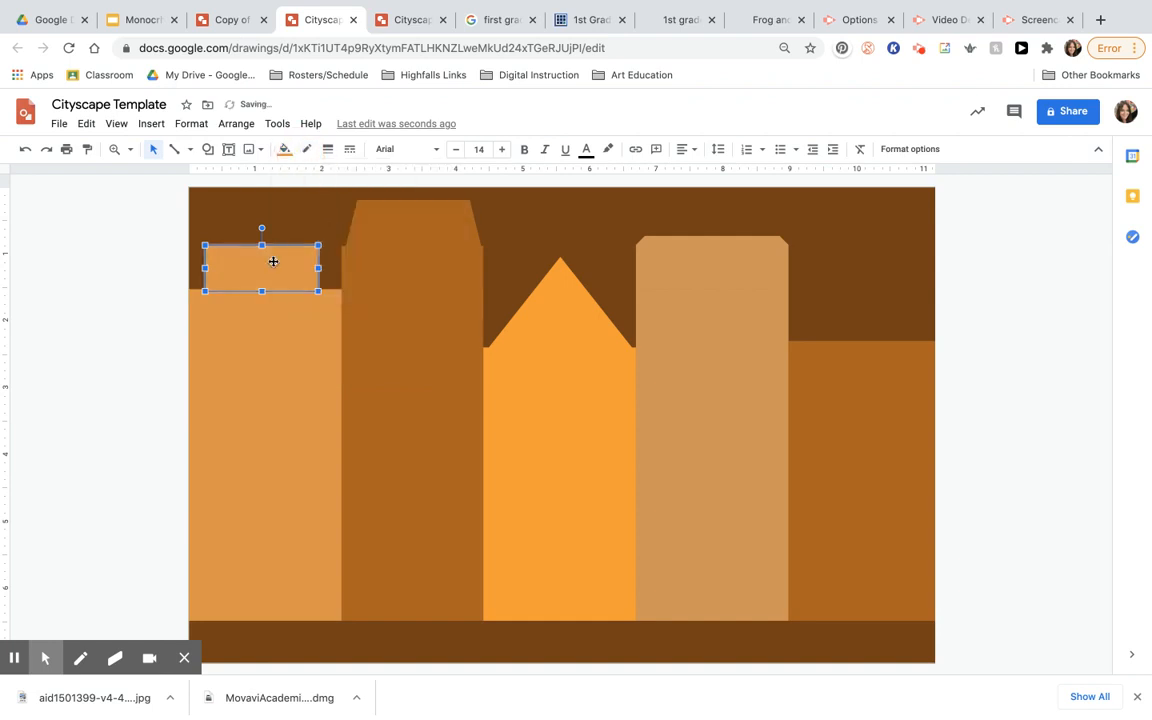